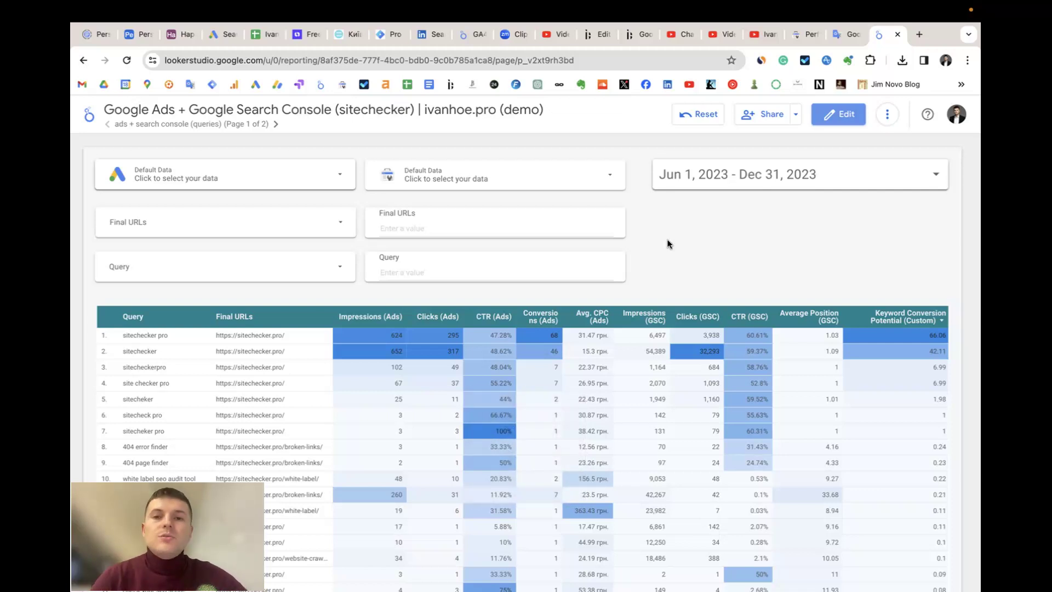
Step: Compare the queries table in the Looker Studio report with the Search terms report in Google Ads
scroll(667, 244, down, 2)
scroll(668, 244, down, 1)
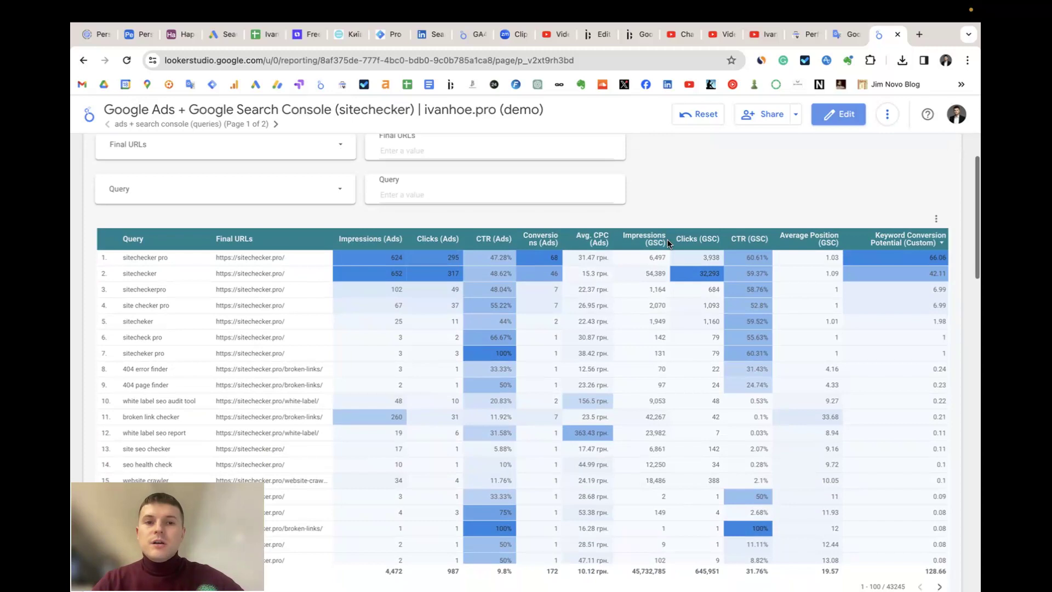
scroll(663, 196, up, 3)
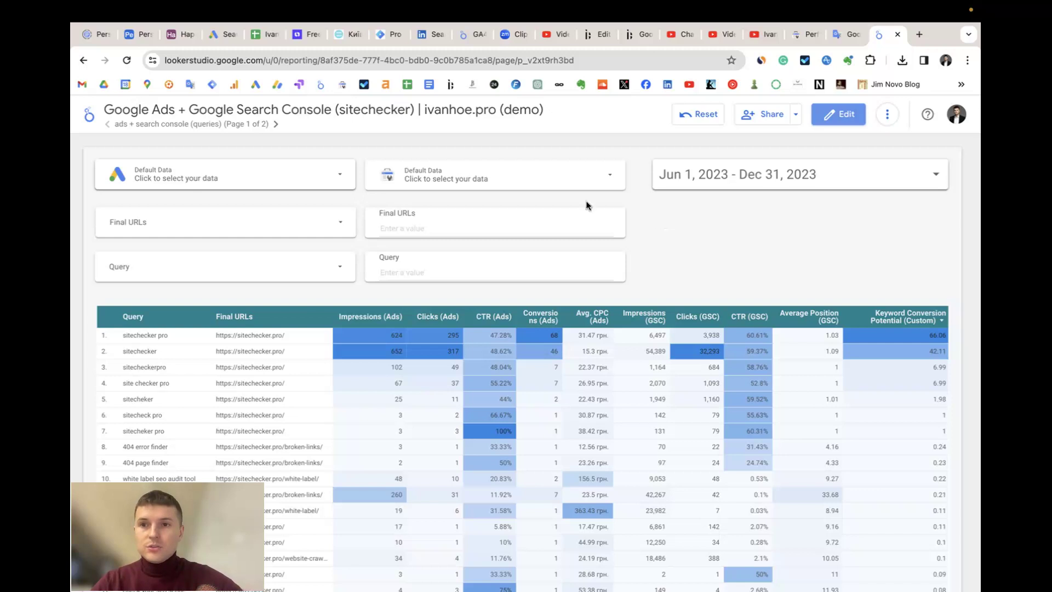
click(217, 39)
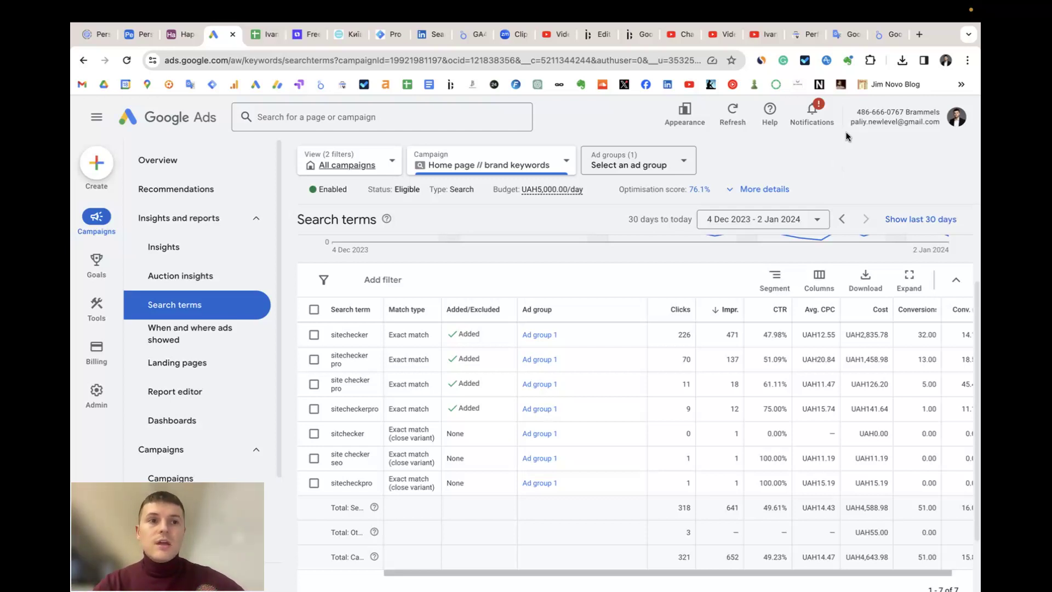
click(883, 39)
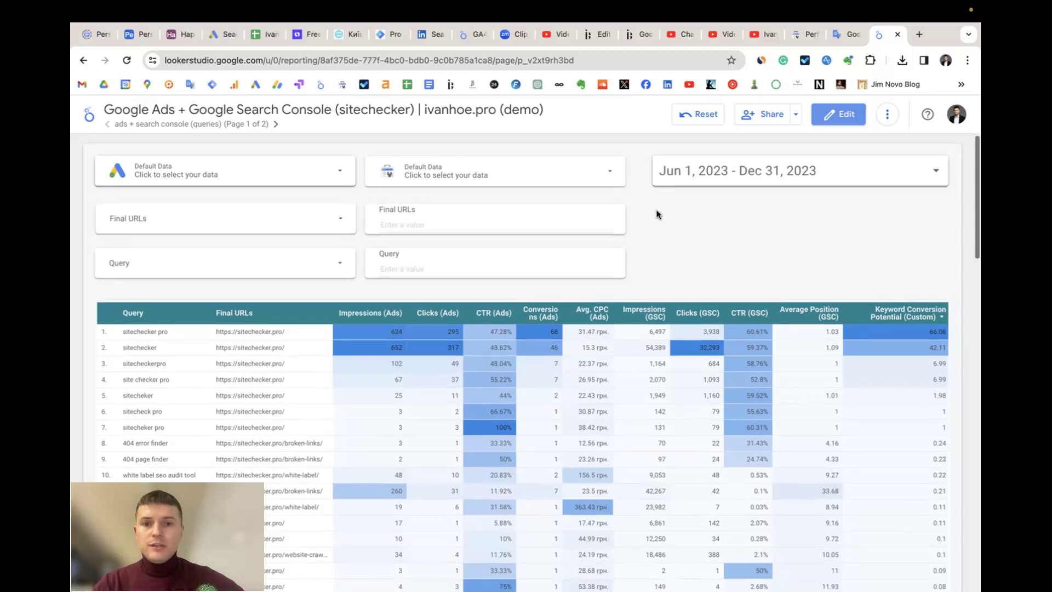
Step: Inspect the GSC and Google Ads data blend behind the queries table in edit mode, and return to view mode
click(838, 115)
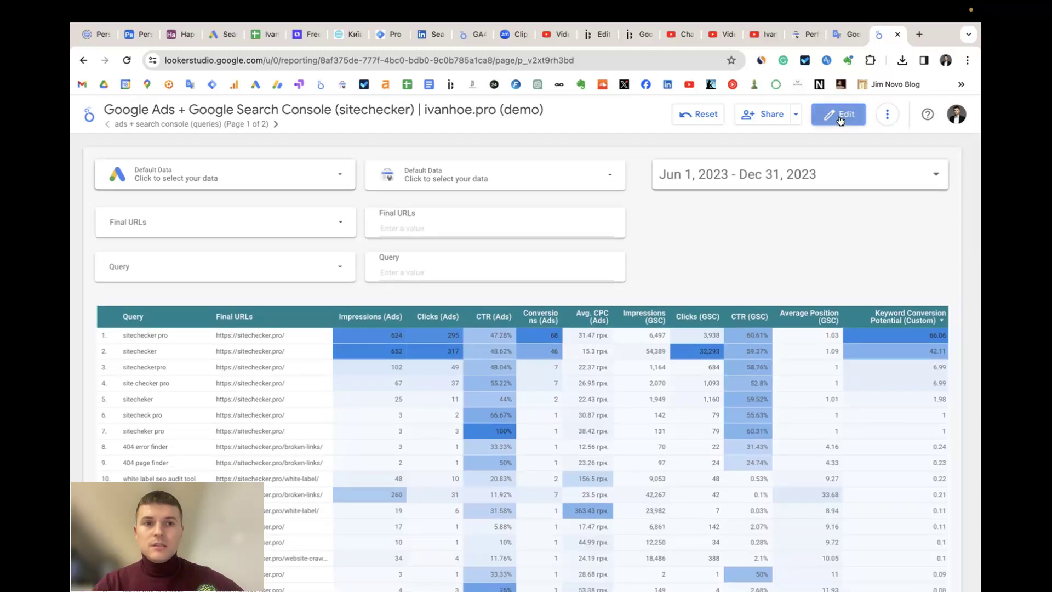
click(403, 382)
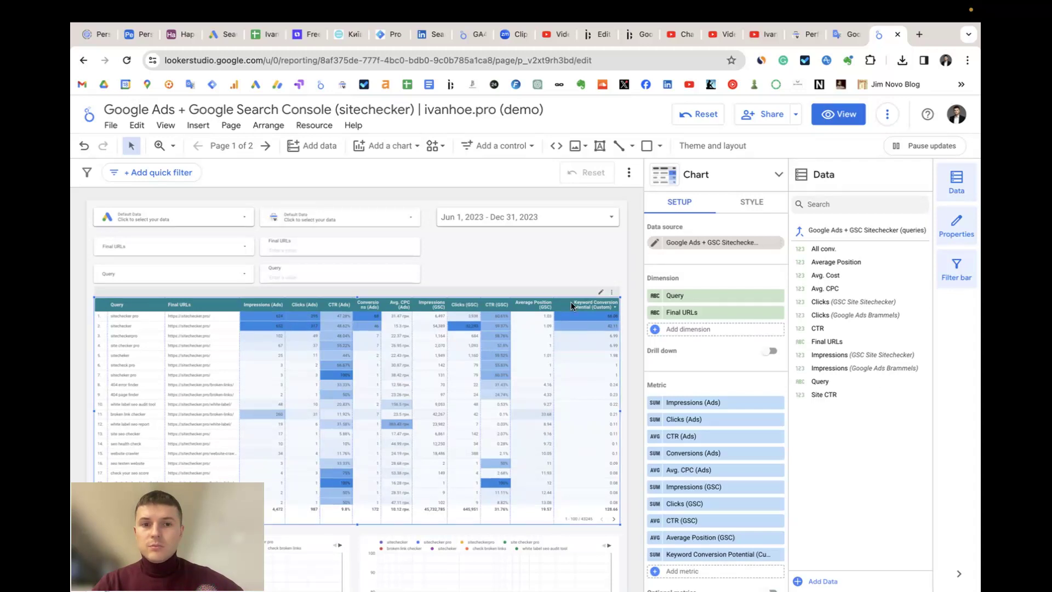
click(654, 242)
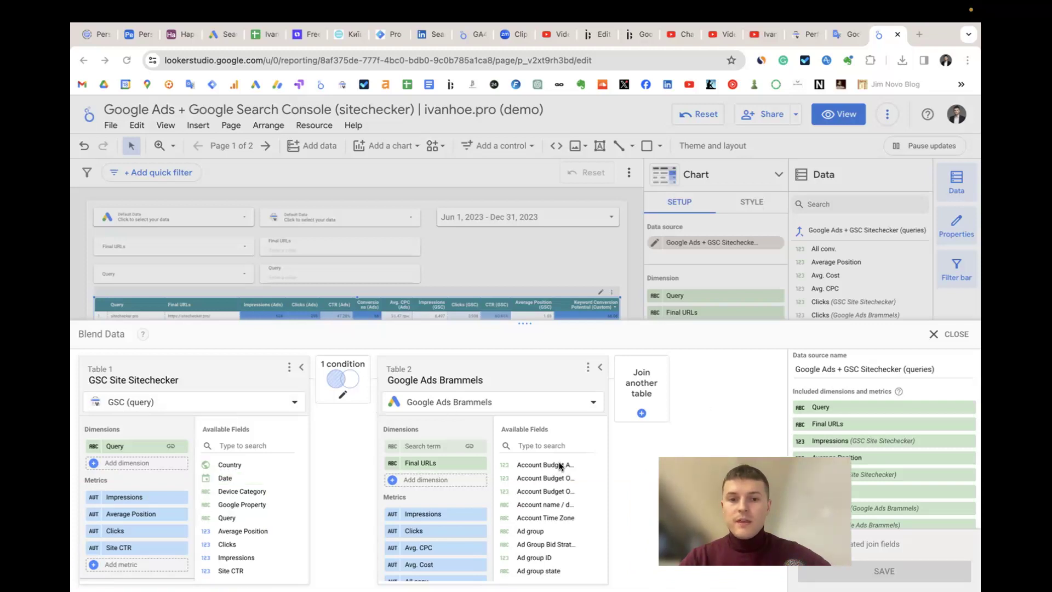
scroll(463, 511, down, 5)
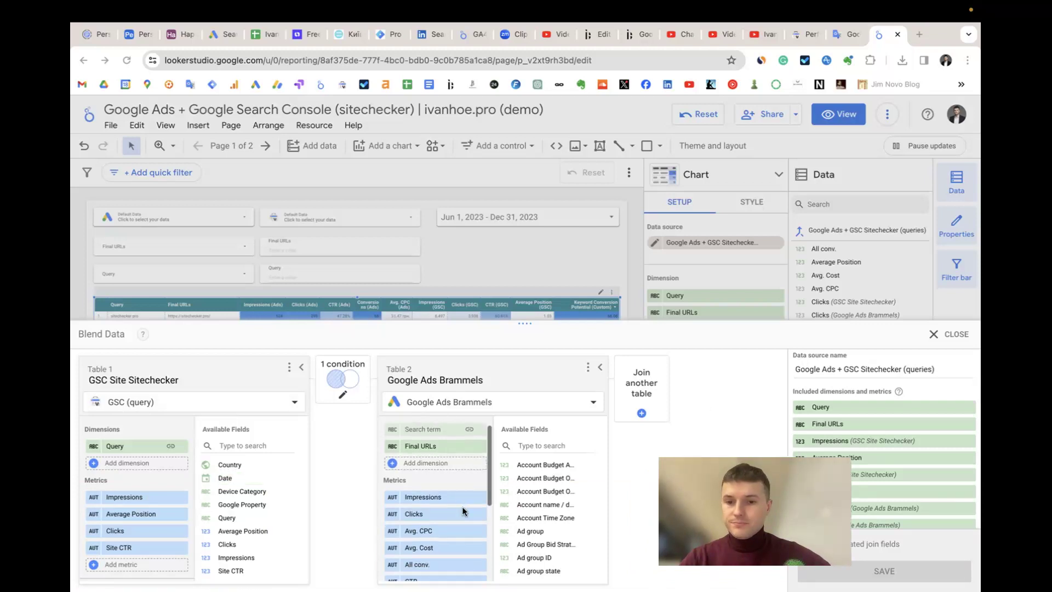
scroll(450, 519, up, 5)
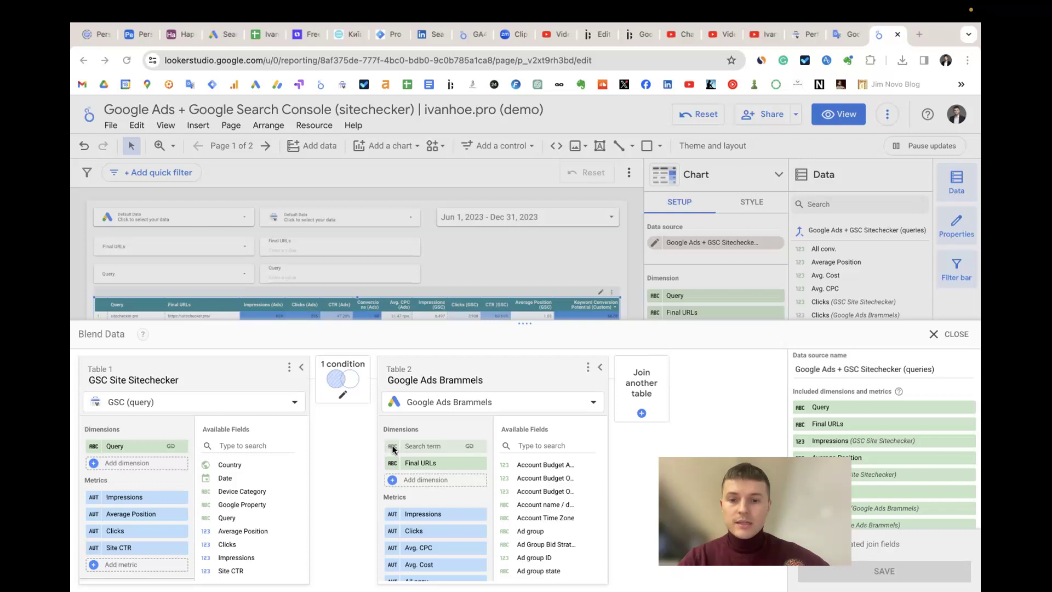
scroll(456, 504, down, 1)
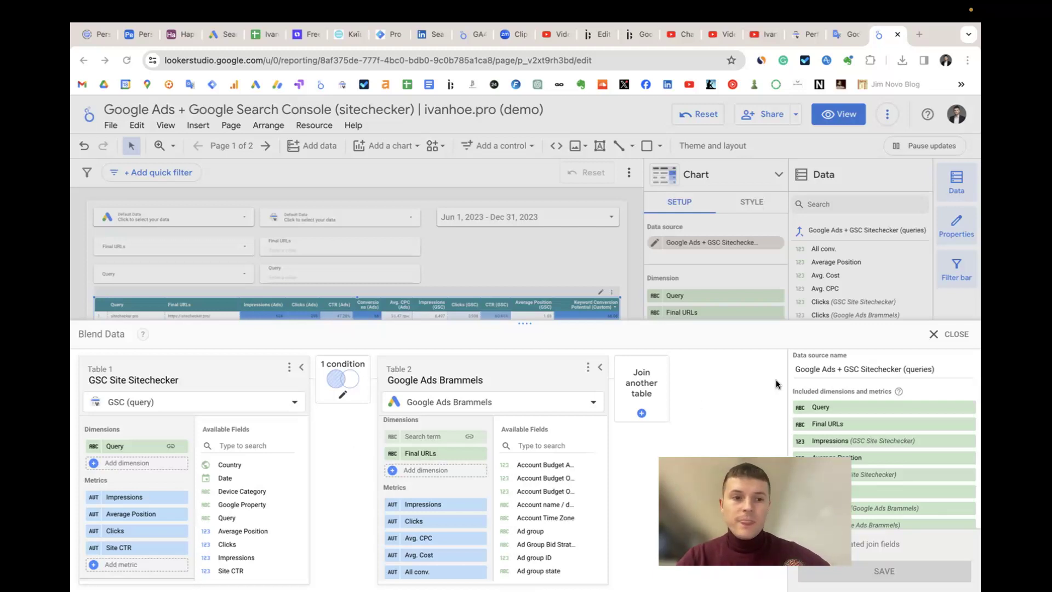
click(951, 335)
click(845, 115)
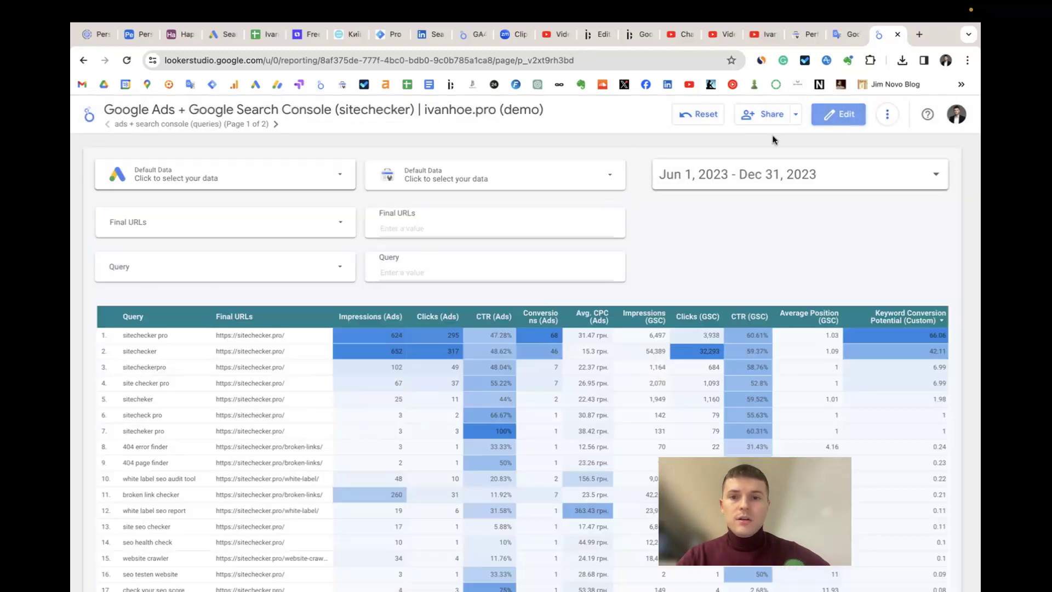
Step: Look over the queries table with its blended Ads and GSC columns, from the filters to the grand total
scroll(662, 245, down, 1)
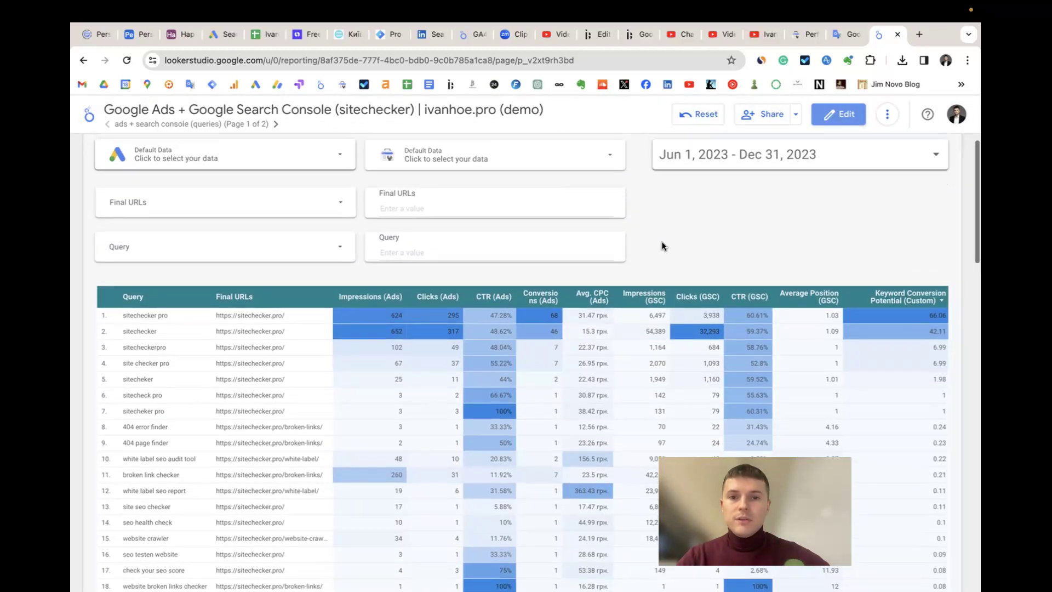
scroll(663, 244, down, 5)
scroll(517, 414, up, 5)
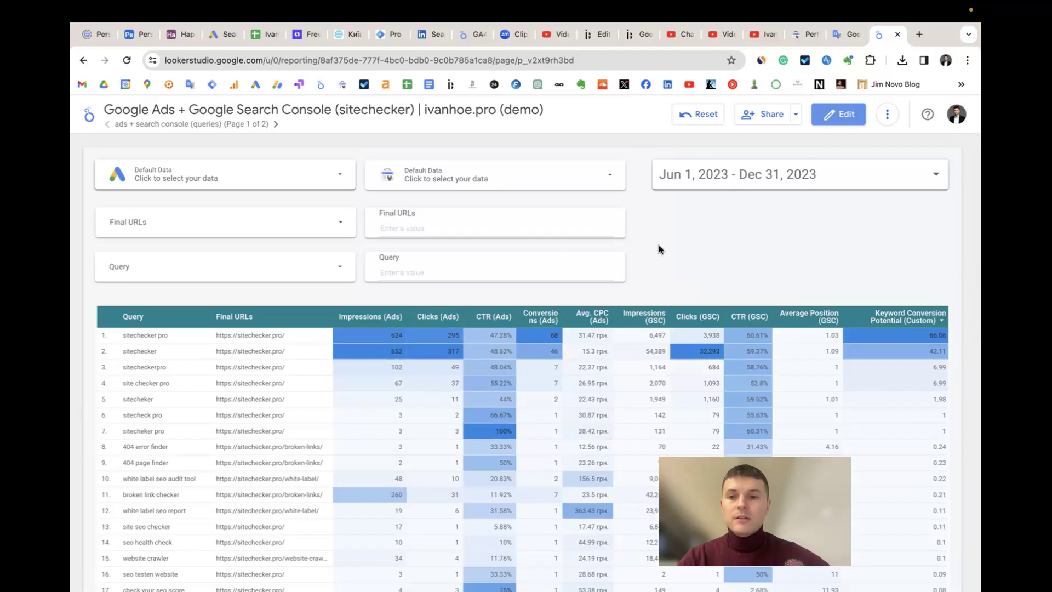
scroll(660, 244, down, 1)
scroll(660, 243, down, 1)
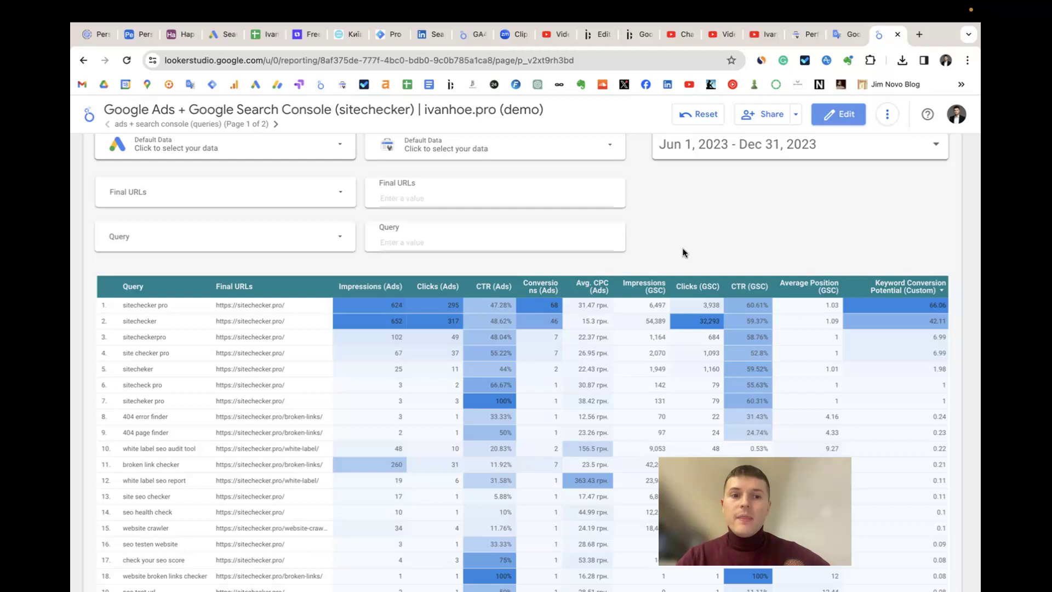
scroll(682, 252, down, 1)
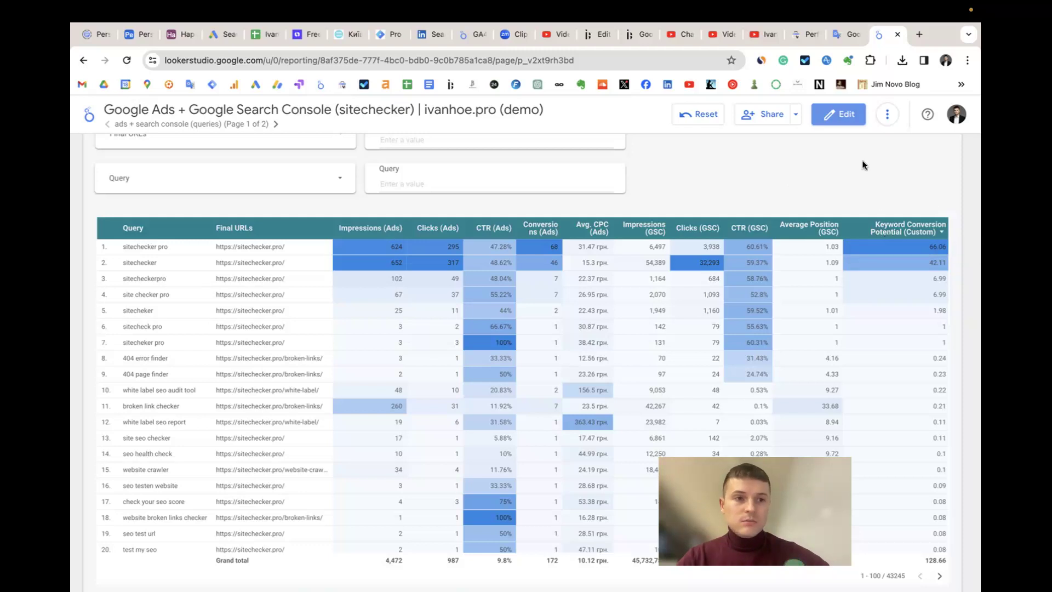
Step: Inspect the formula of the queries table's Keyword Conversion Potential (Custom) metric in edit mode, and return to view mode
click(844, 119)
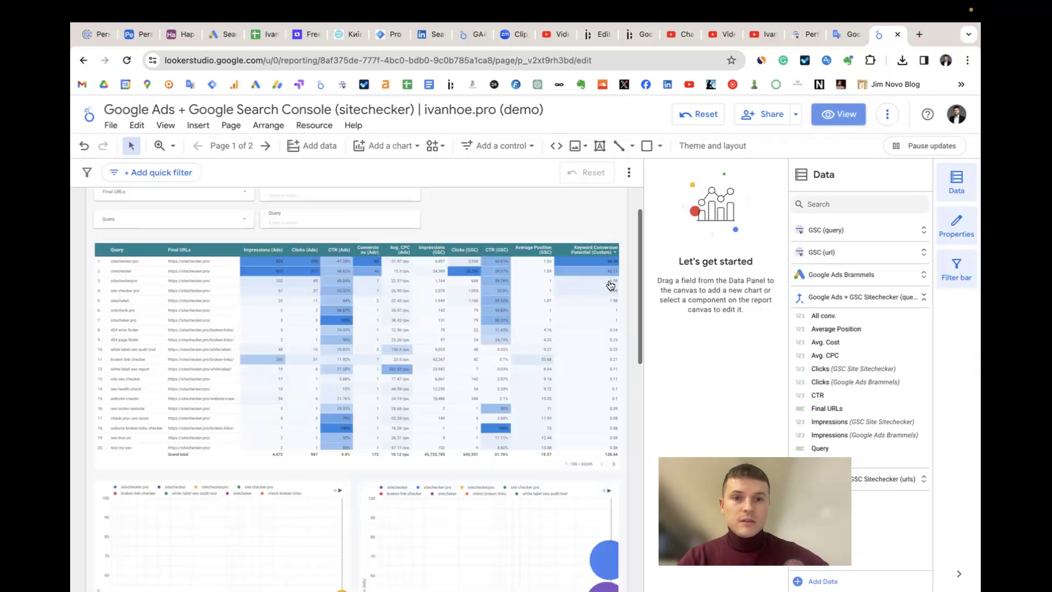
click(543, 288)
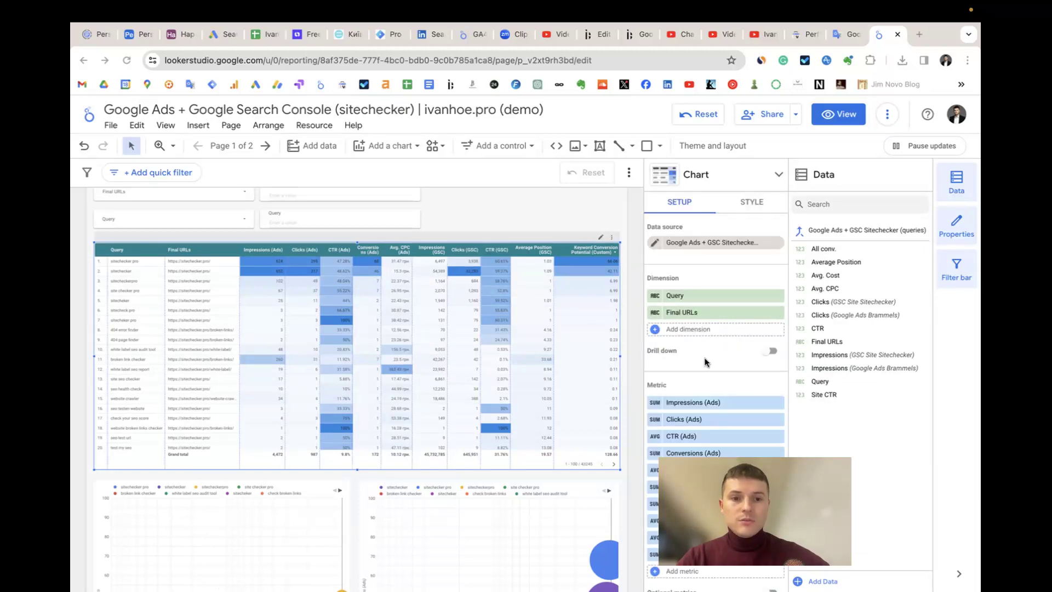
scroll(704, 359, down, 5)
mouse_move(654, 298)
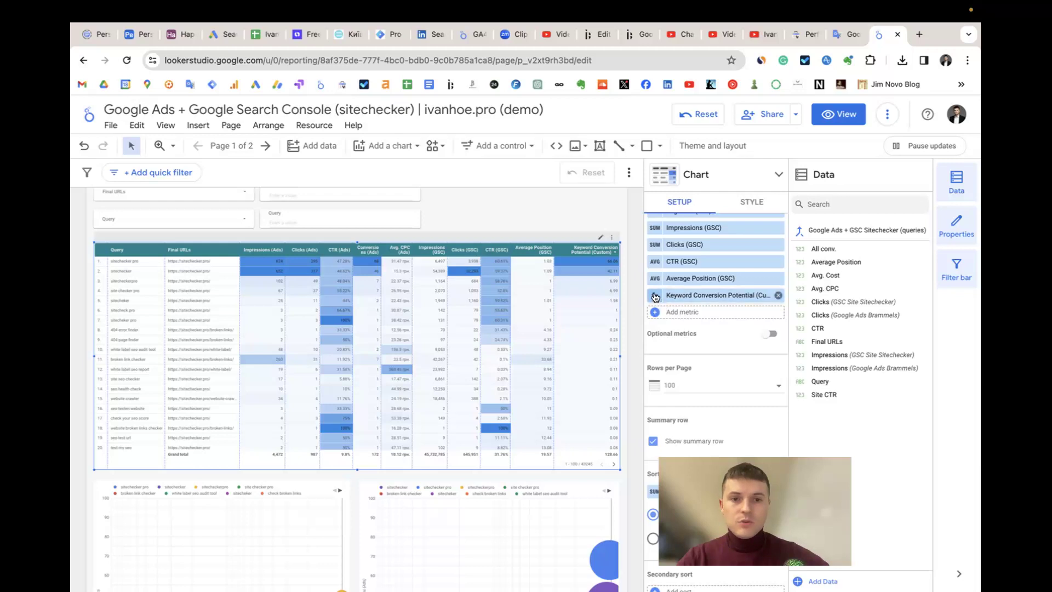
click(654, 296)
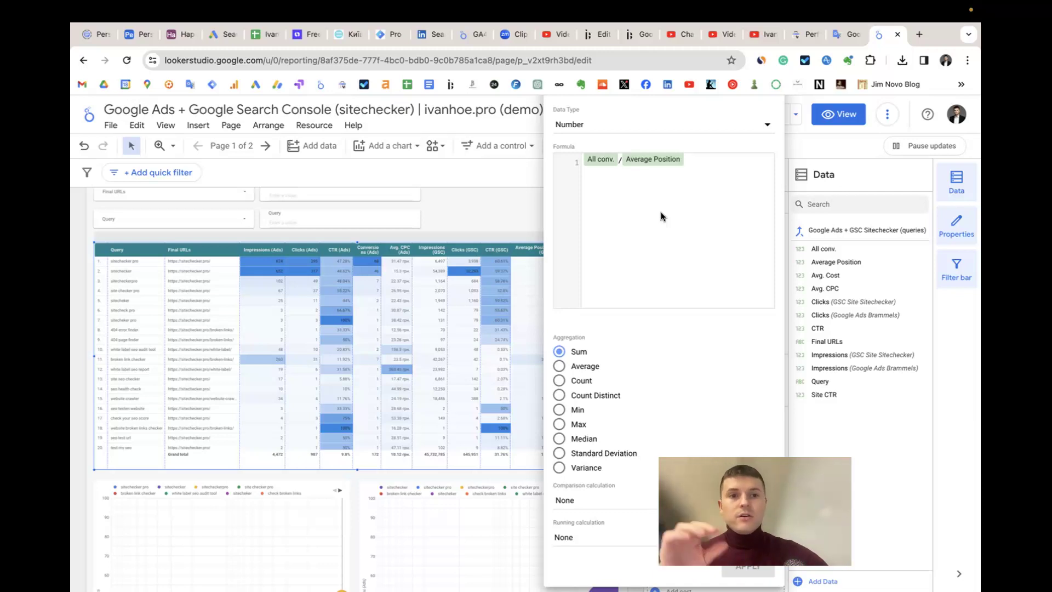
click(512, 202)
click(838, 114)
Step: Examine the queries' average GSC position and keyword conversion potential in the table rows
scroll(624, 221, down, 2)
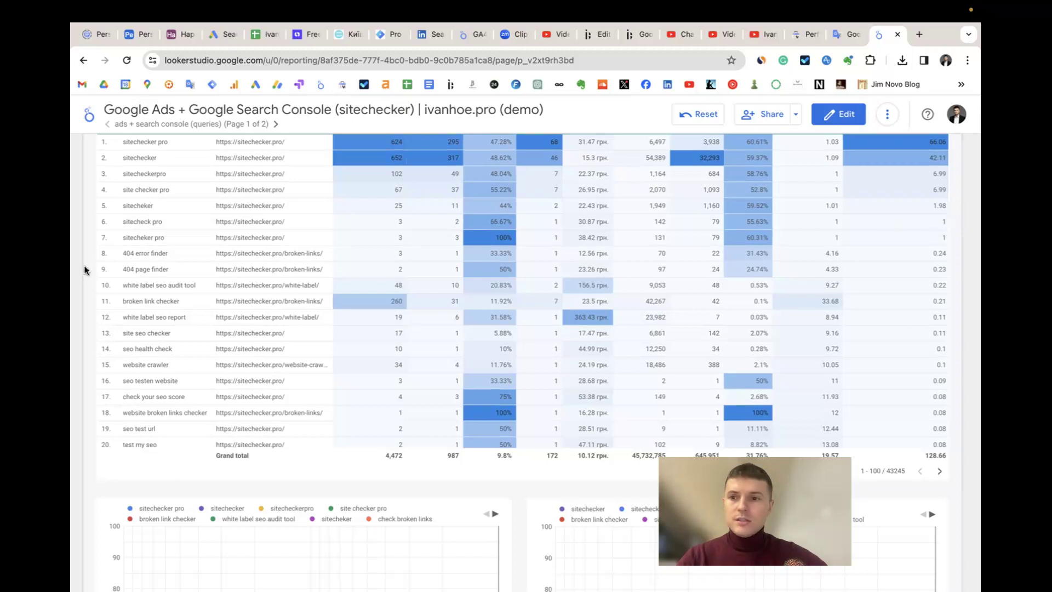
scroll(86, 269, up, 1)
scroll(86, 270, up, 2)
scroll(89, 270, down, 1)
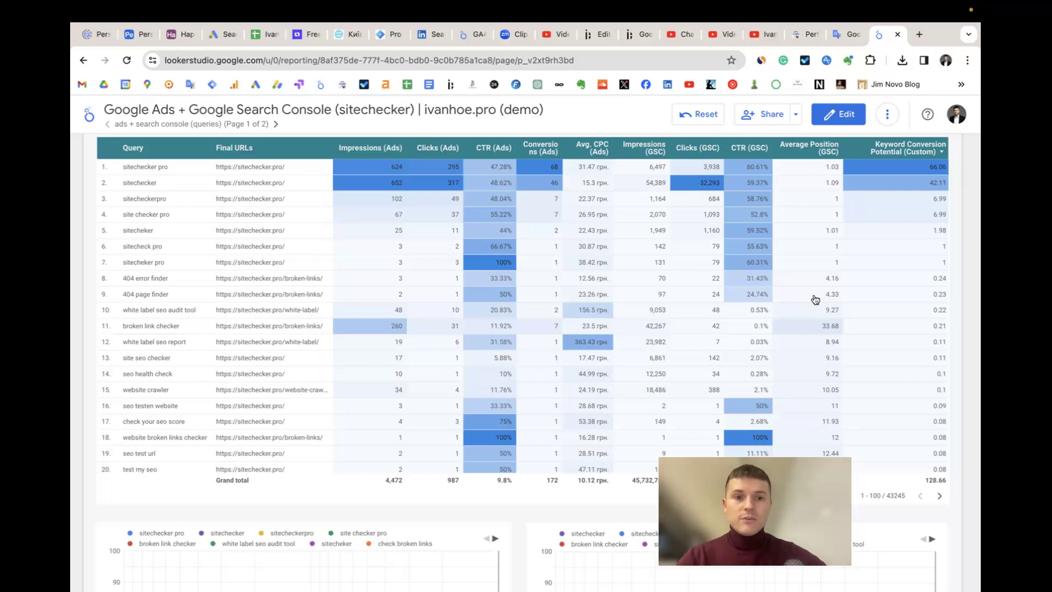
Step: Examine the two bubble charts below the table that plot clicks and Ads conversions against average GSC position
scroll(88, 304, down, 3)
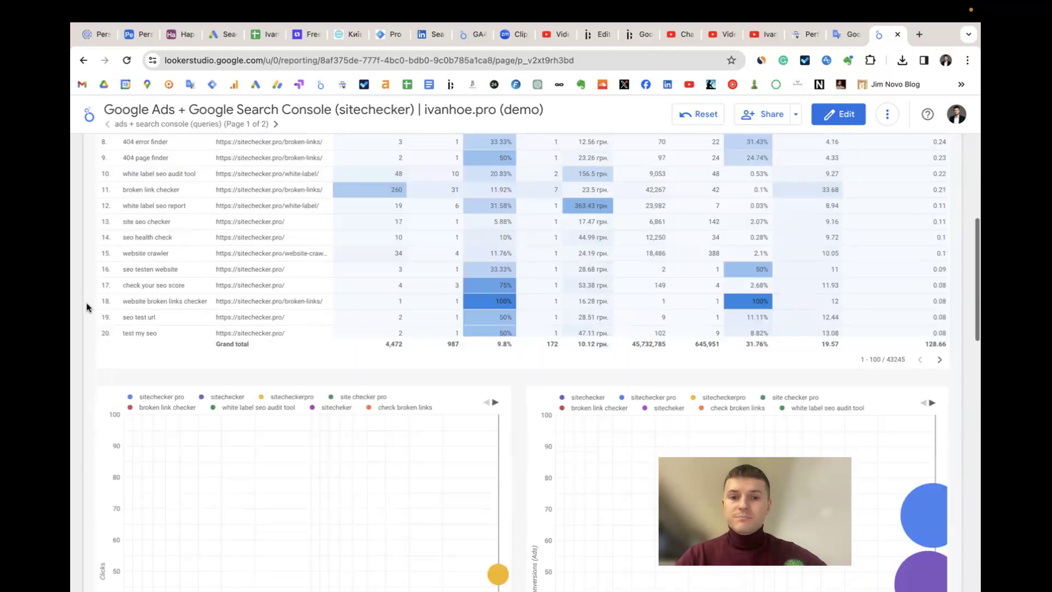
scroll(88, 306, down, 5)
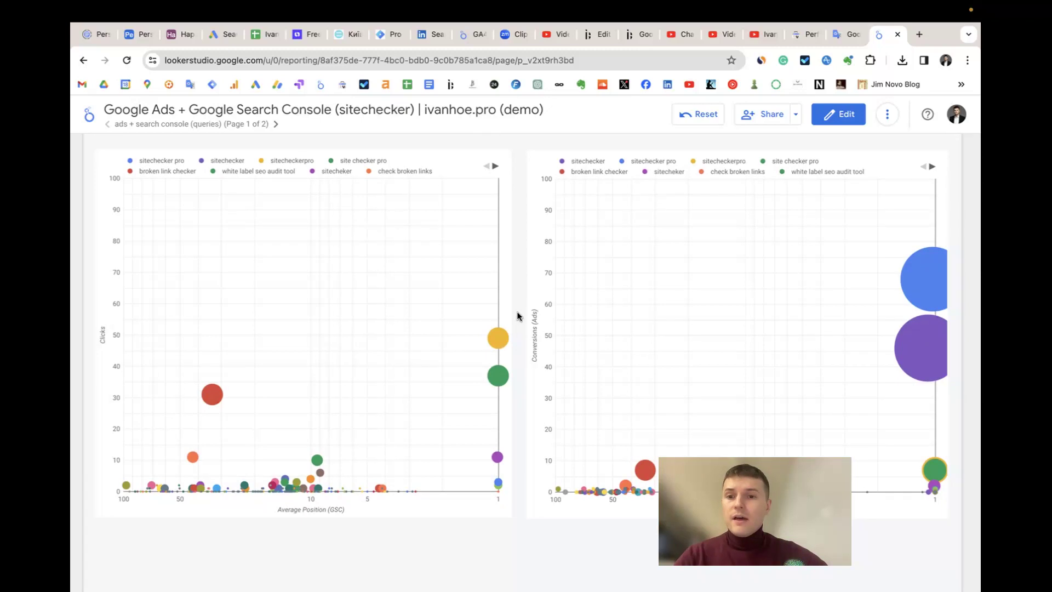
scroll(517, 316, down, 2)
scroll(517, 315, up, 3)
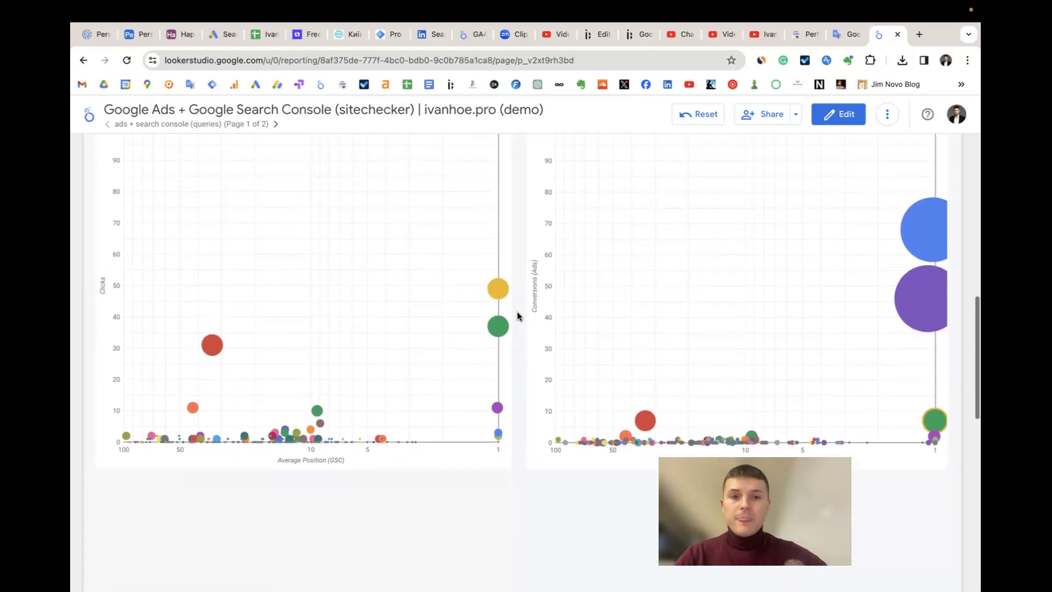
scroll(518, 315, up, 4)
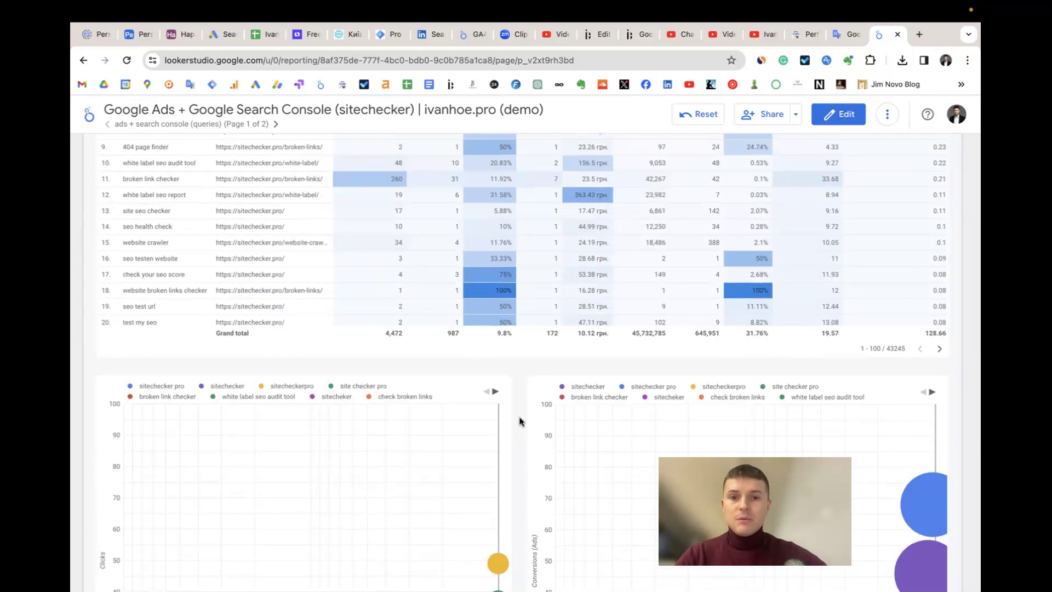
scroll(521, 423, down, 4)
scroll(520, 417, down, 2)
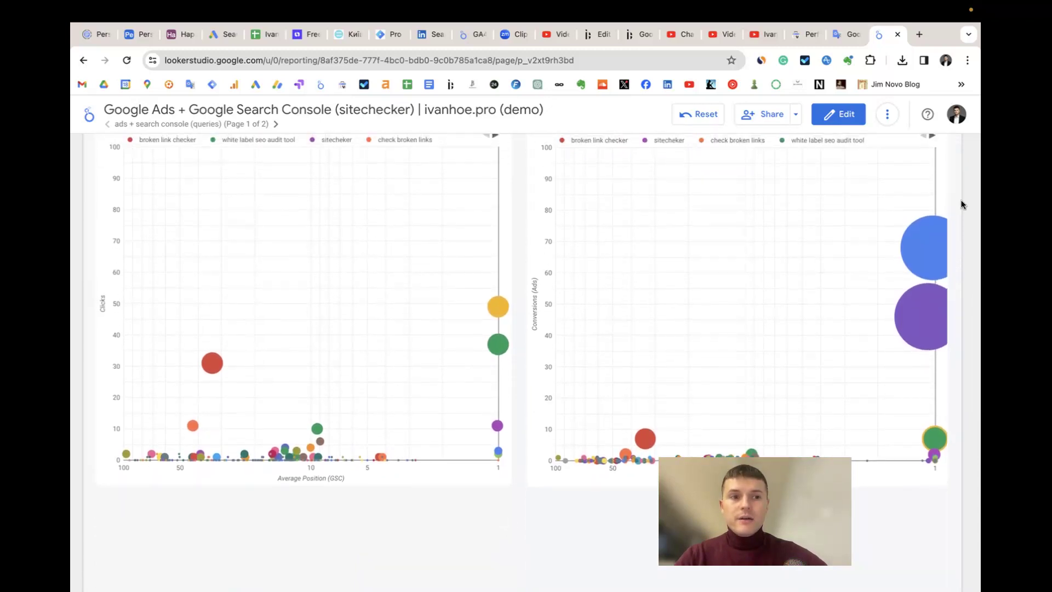
scroll(953, 215, up, 1)
Step: Read the details of the two largest bubbles and the broken link checker bubble in the Conversions (Ads) chart
mouse_move(931, 270)
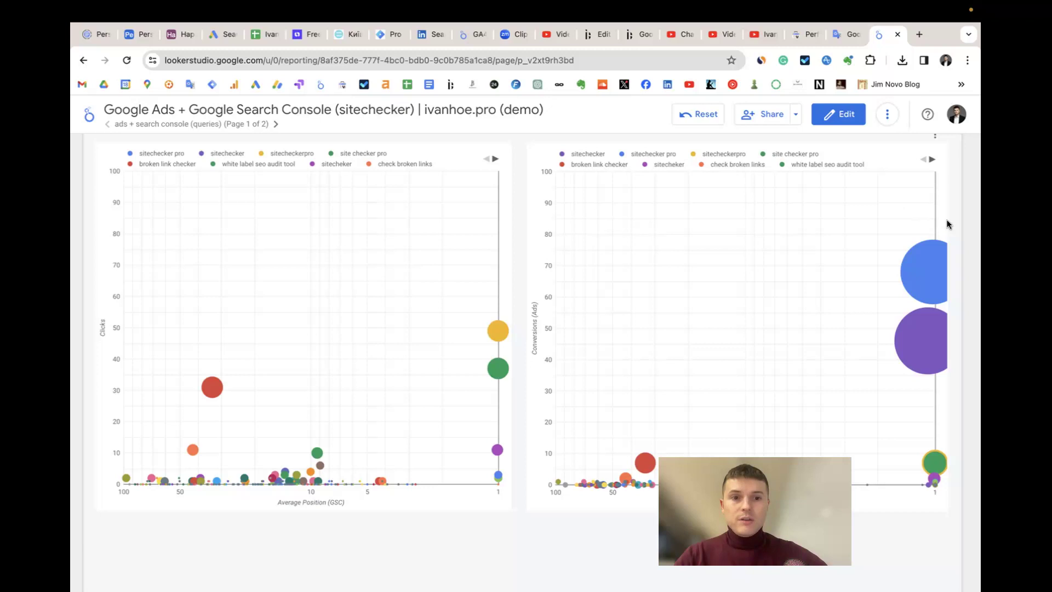
scroll(949, 224, down, 2)
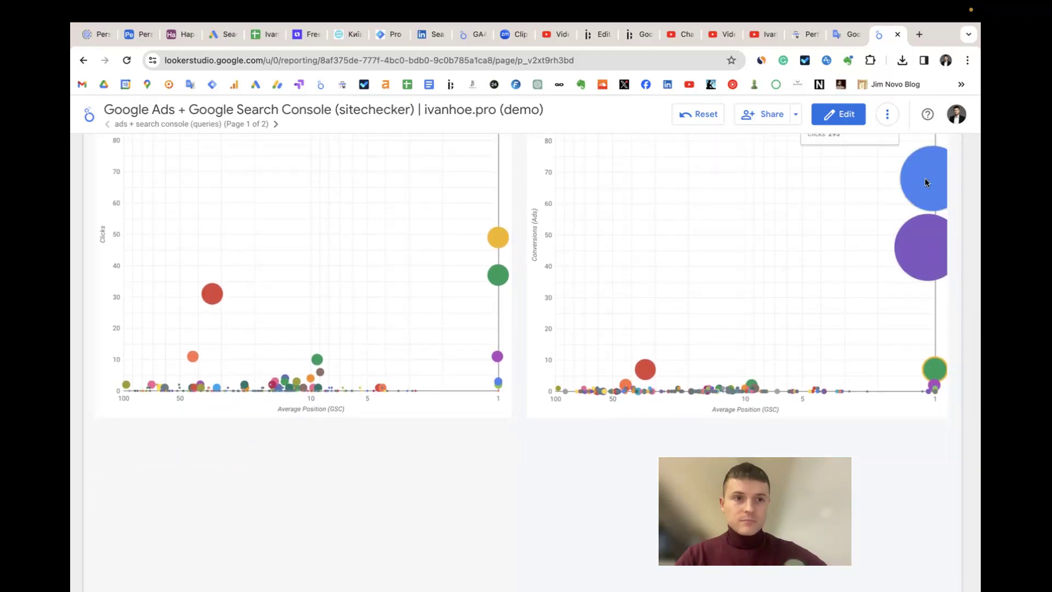
scroll(927, 183, up, 1)
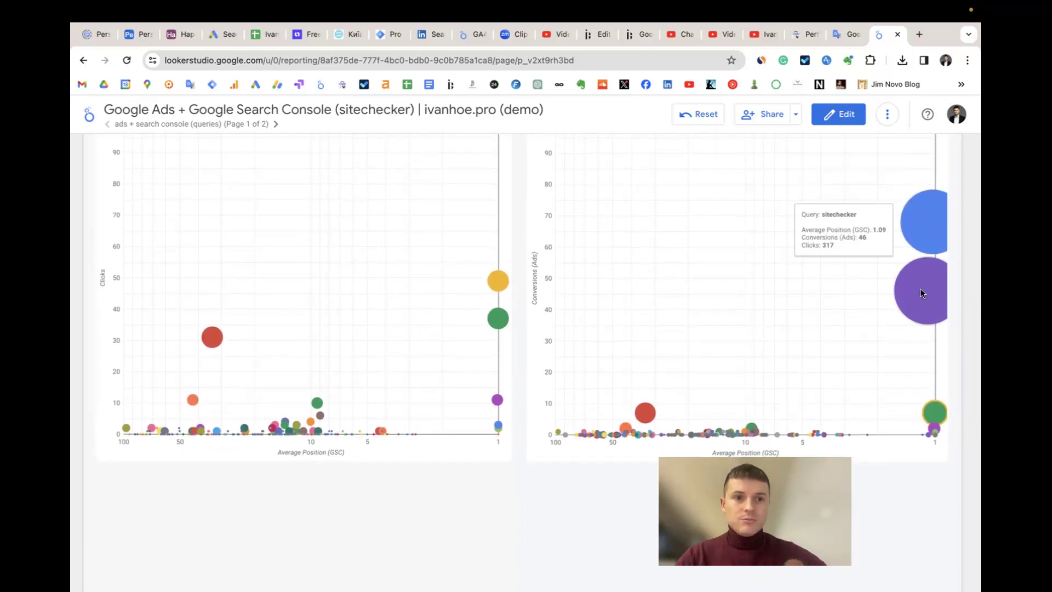
mouse_move(935, 230)
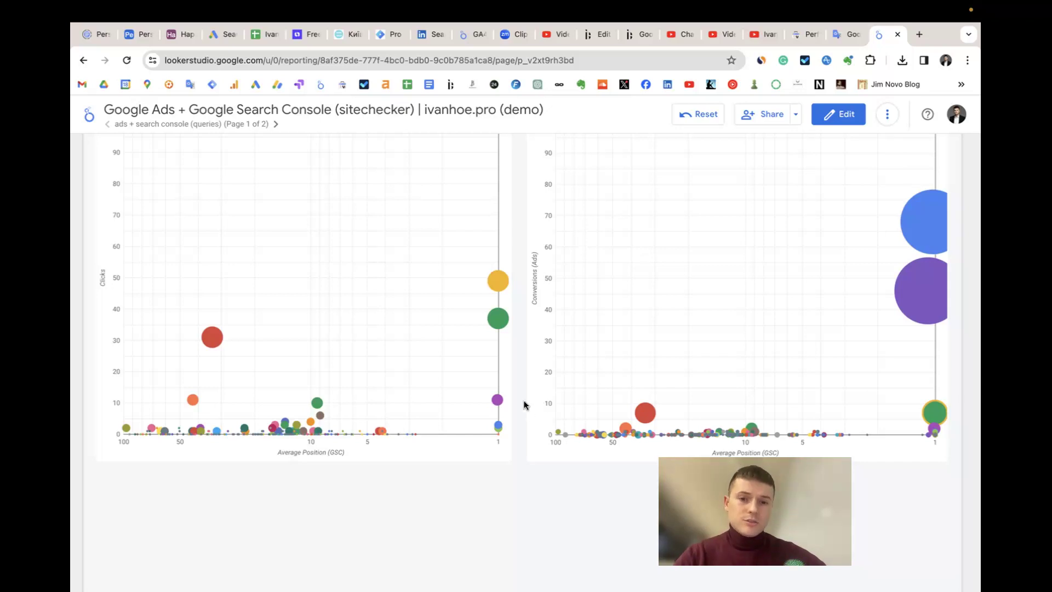
scroll(517, 390, down, 3)
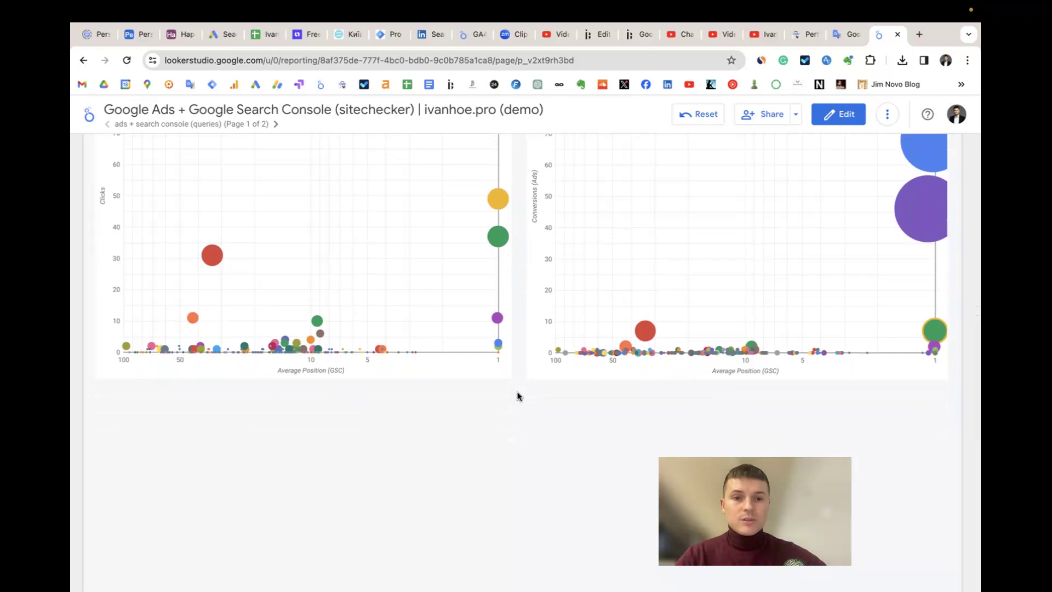
scroll(518, 396, up, 2)
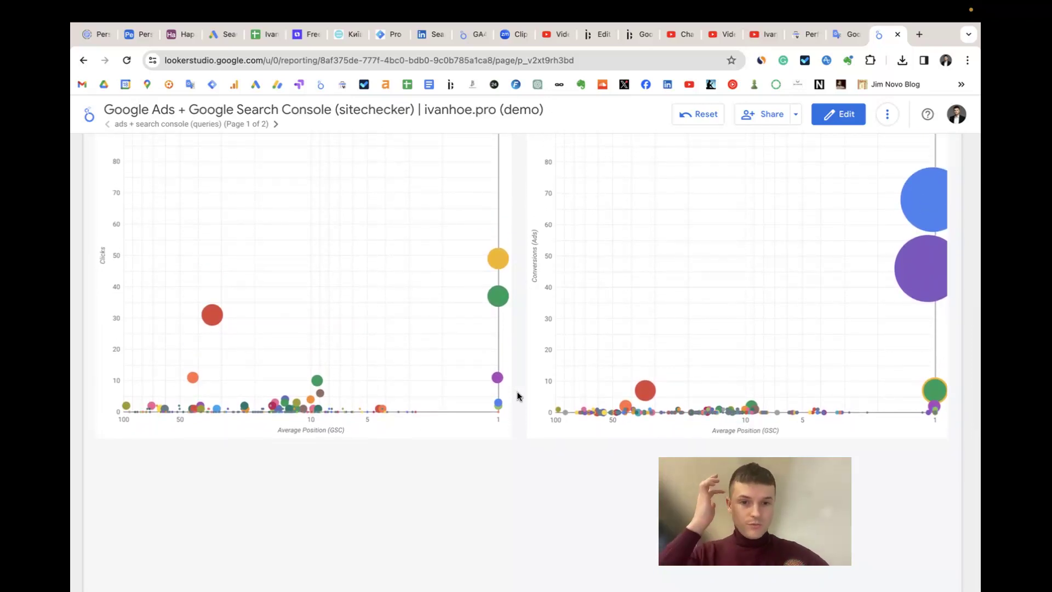
mouse_move(648, 392)
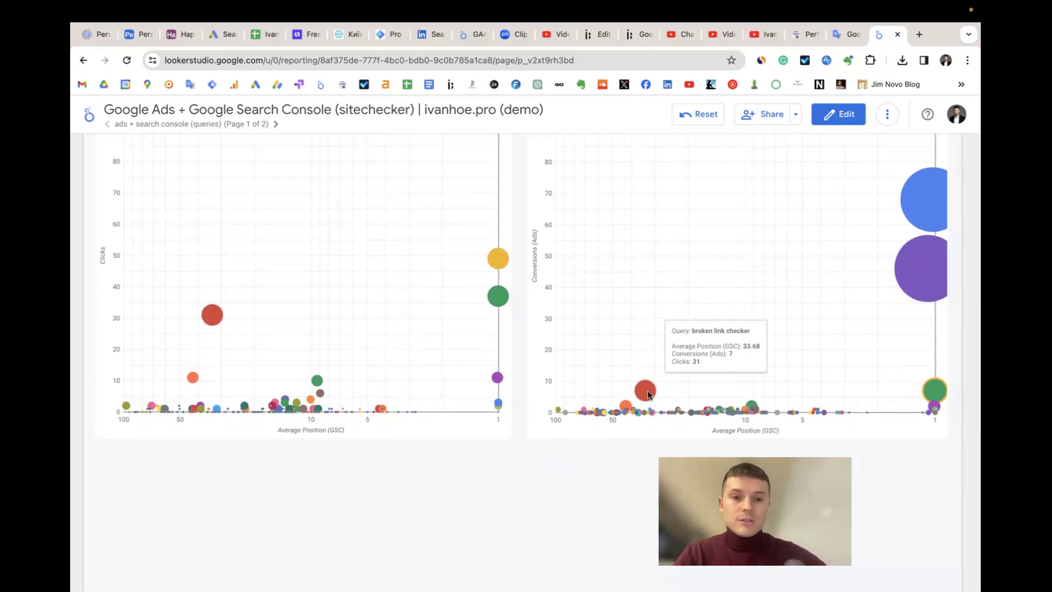
scroll(648, 394, up, 1)
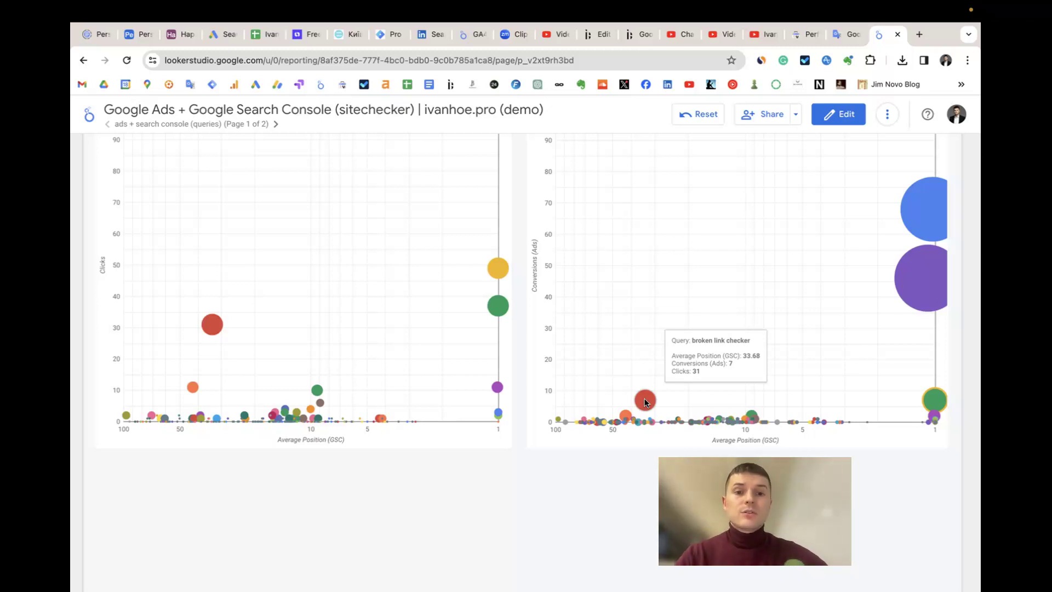
Step: Switch to the report page "ads + search console (urls)"
click(229, 124)
click(202, 186)
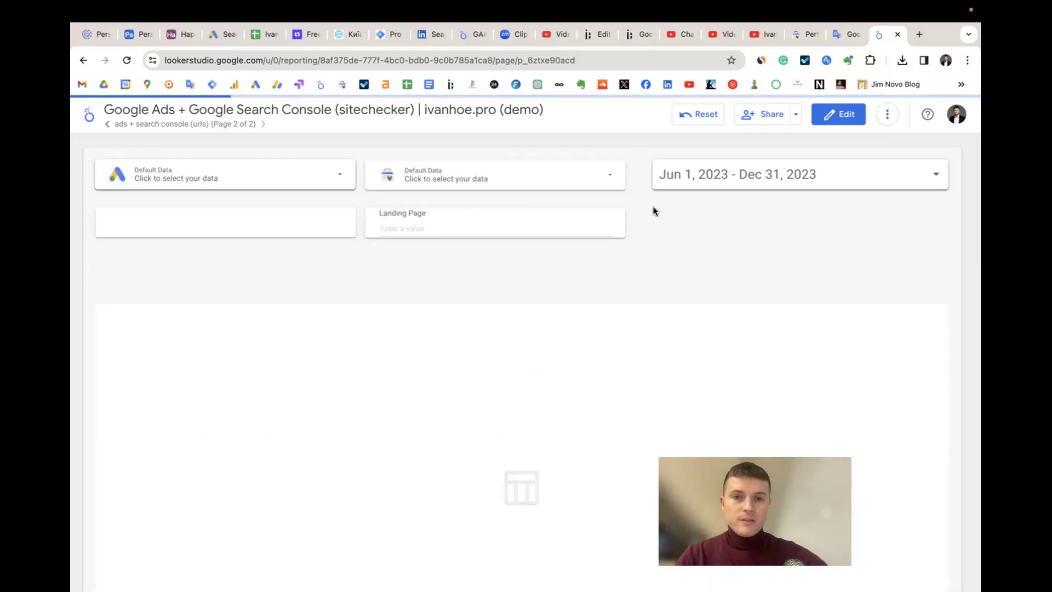
Step: Examine the landing page table and the two bubble charts of Ads clicks and conversions against average GSC position
scroll(653, 212, down, 2)
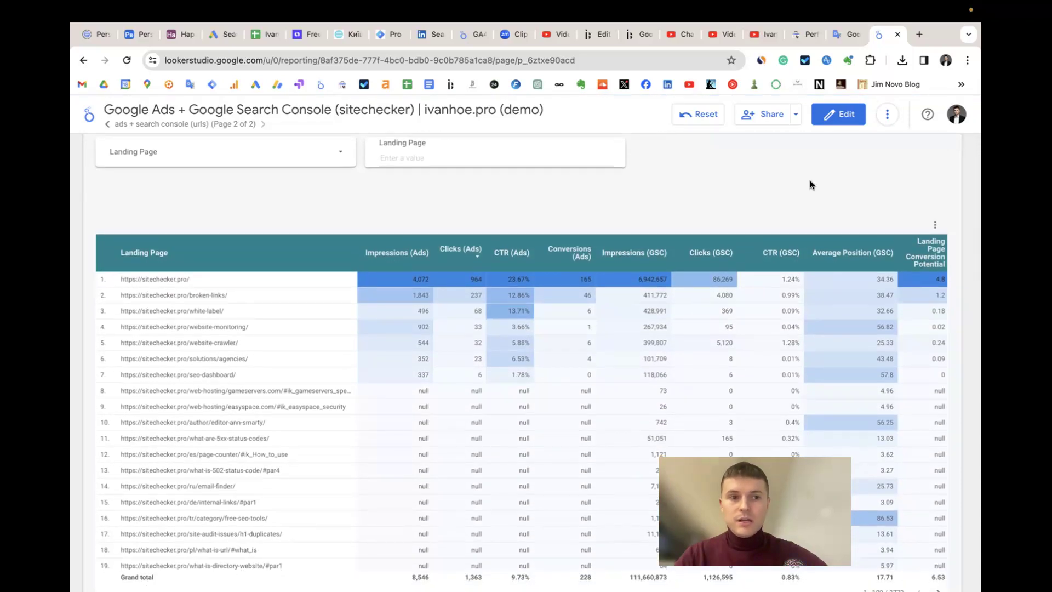
scroll(629, 176, down, 6)
scroll(629, 176, down, 3)
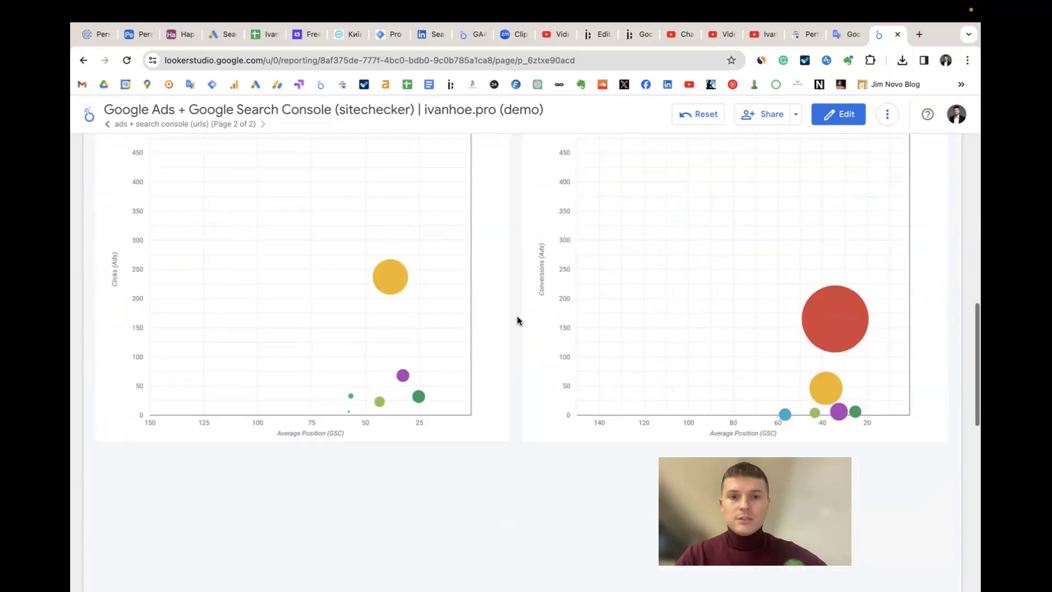
scroll(517, 321, up, 10)
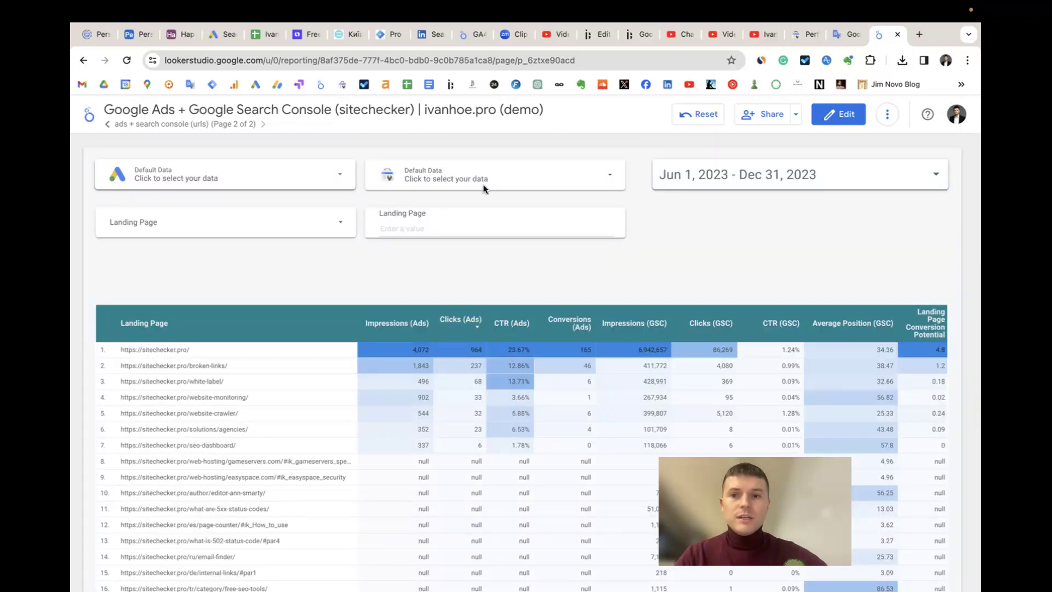
Step: Return to the report page "ads + search console (queries)" and check its Google Ads and Search Console data selectors
click(189, 125)
click(159, 163)
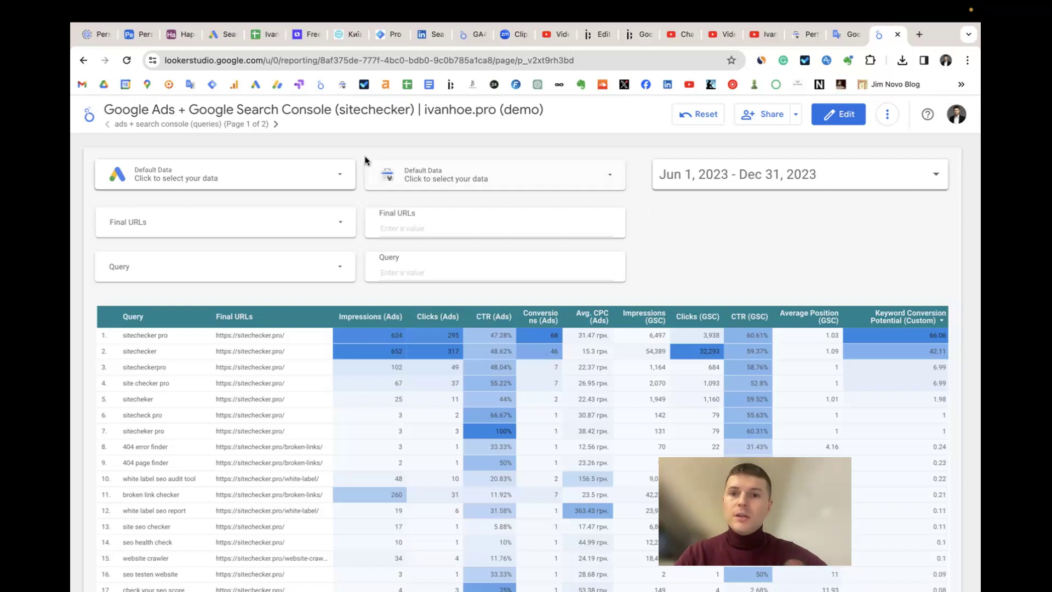
click(344, 171)
click(518, 176)
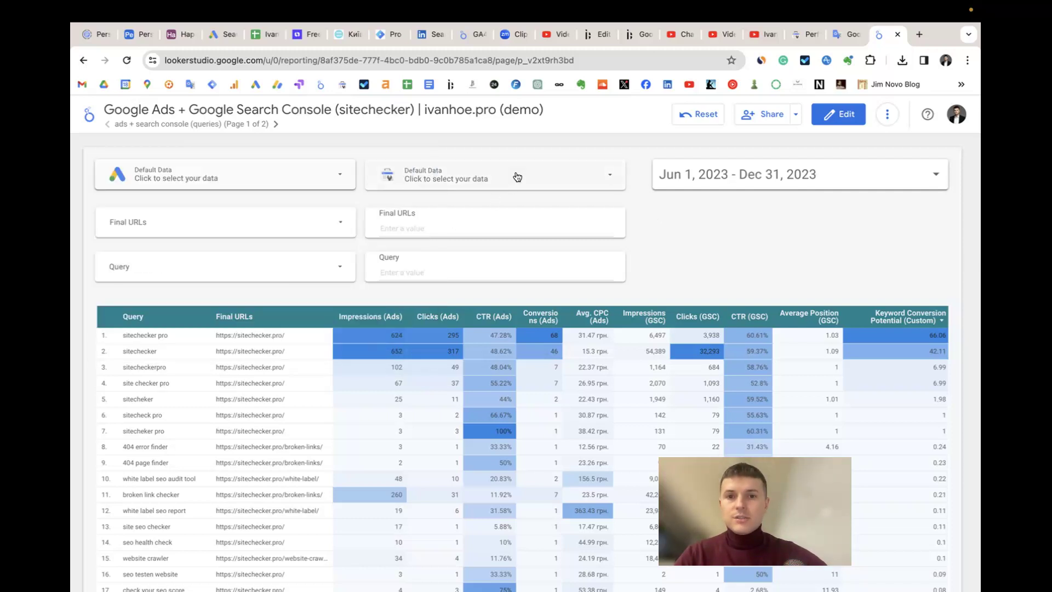
click(518, 176)
click(728, 221)
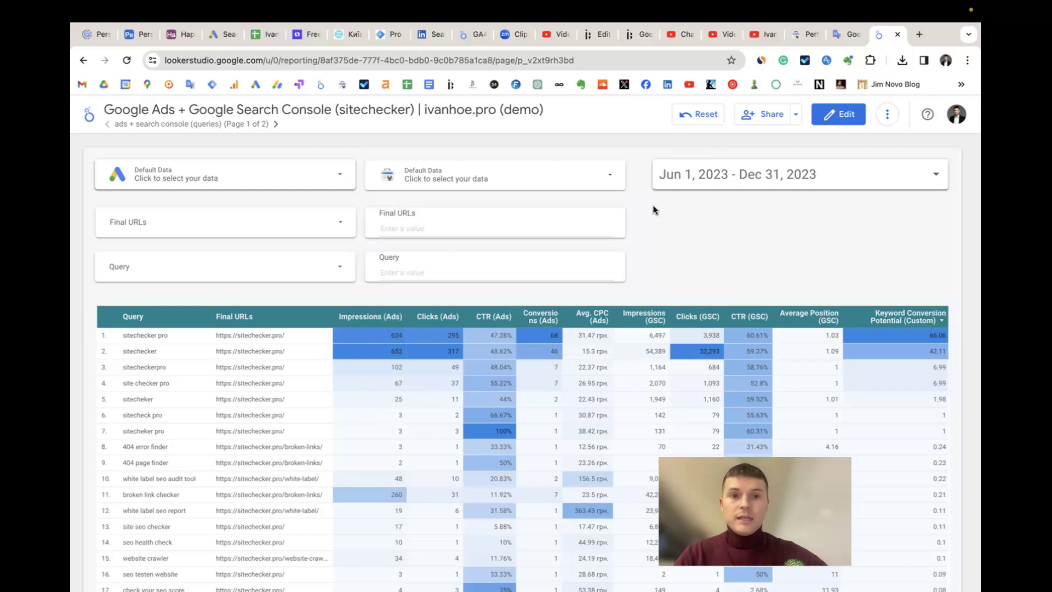
Step: Start copying the "Google Ads + Search Console | ivanhoe.pro" report and check the example screenshot for the required data sources
key(ctrl+Right)
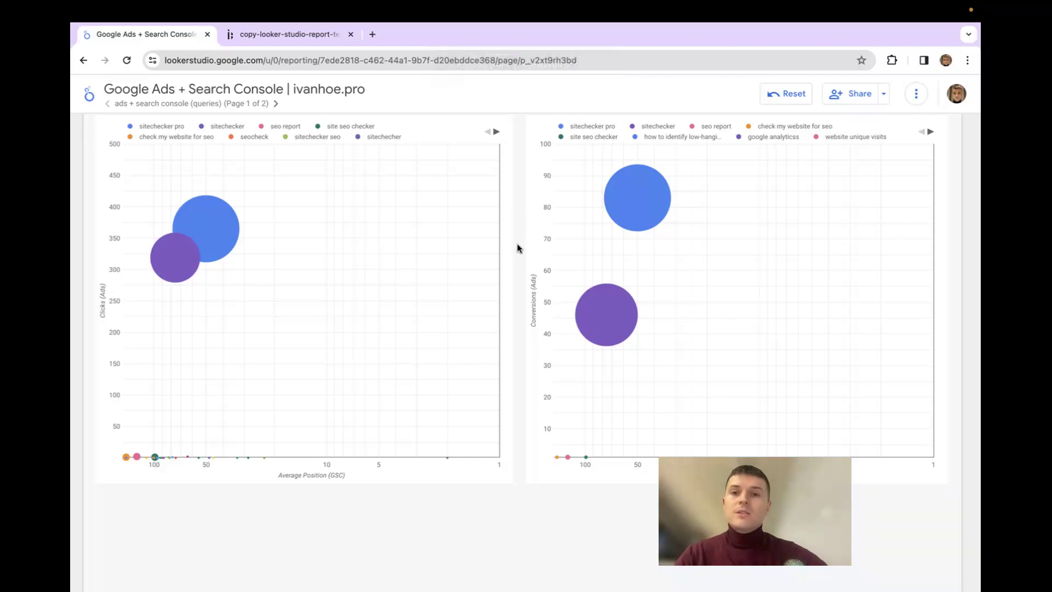
scroll(518, 248, up, 10)
click(916, 94)
click(879, 125)
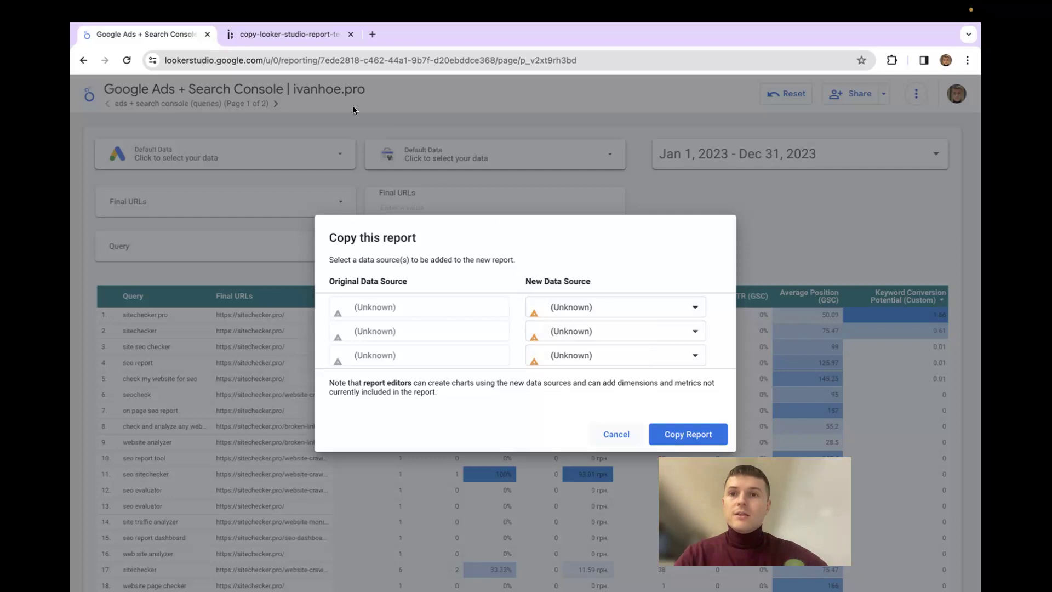
click(292, 36)
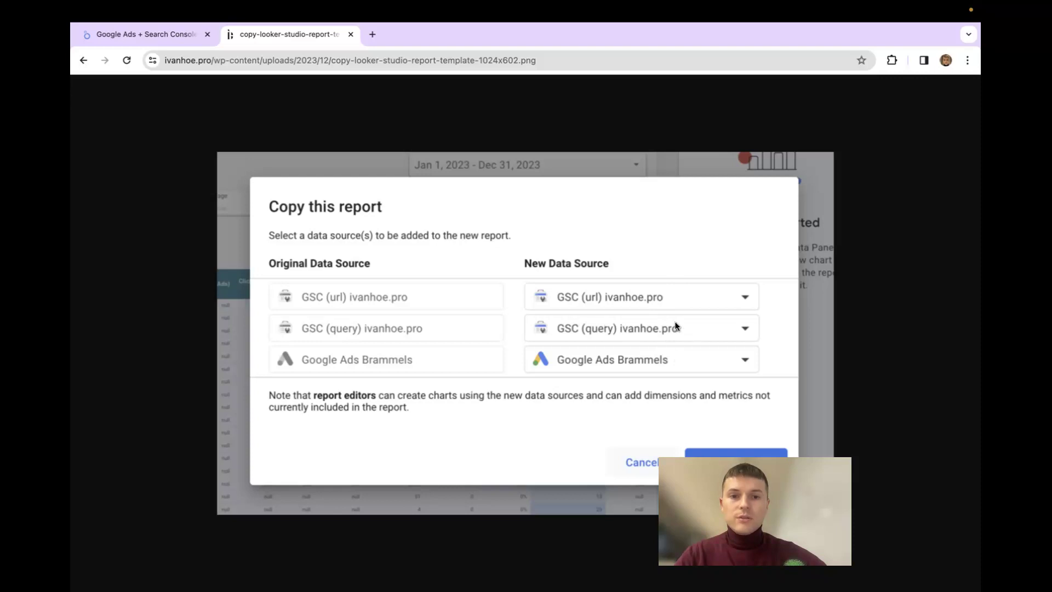
click(176, 35)
click(628, 303)
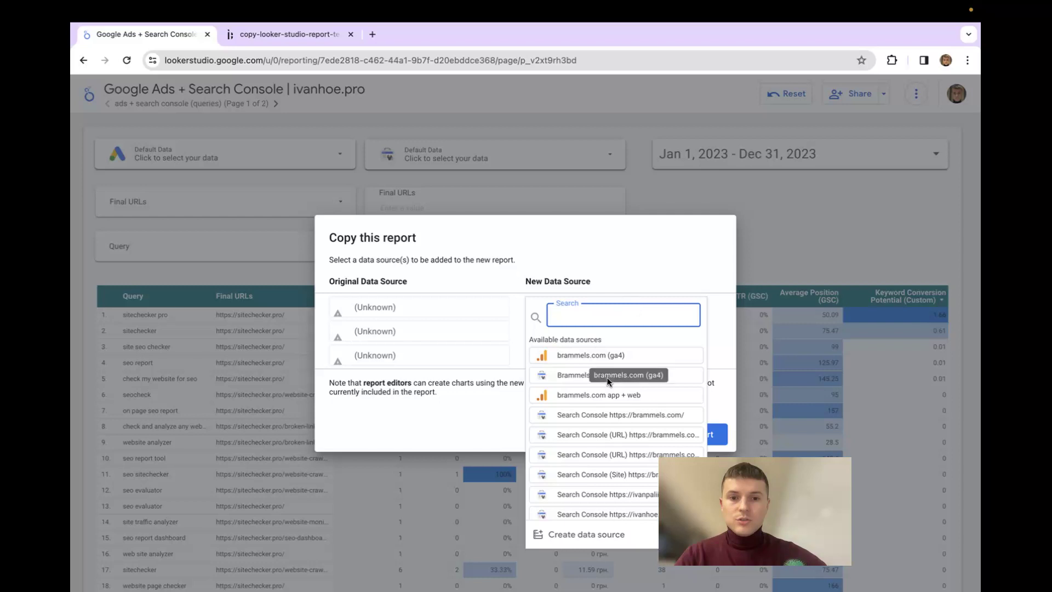
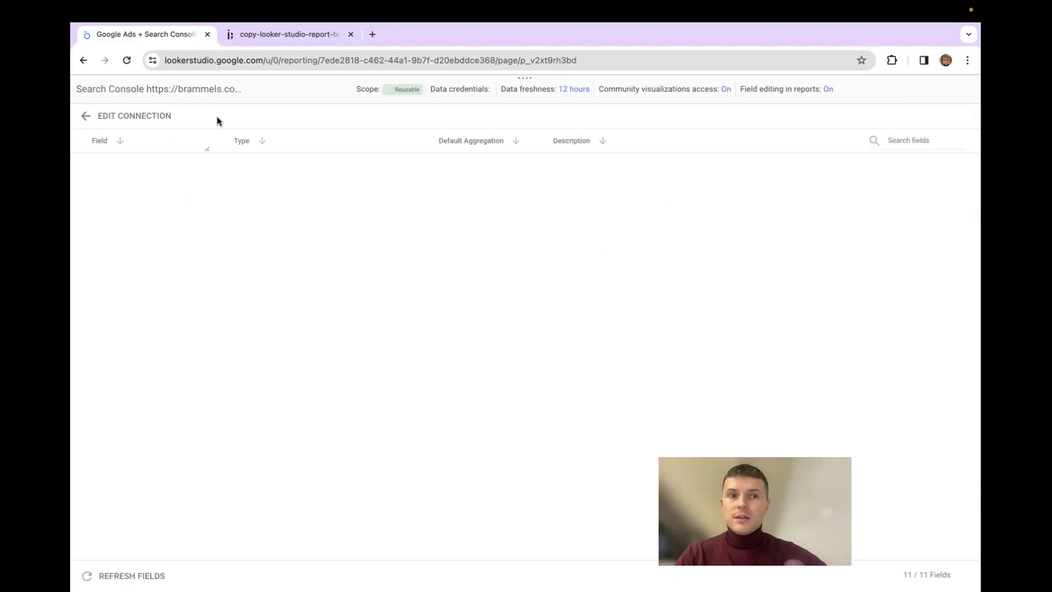
click(147, 88)
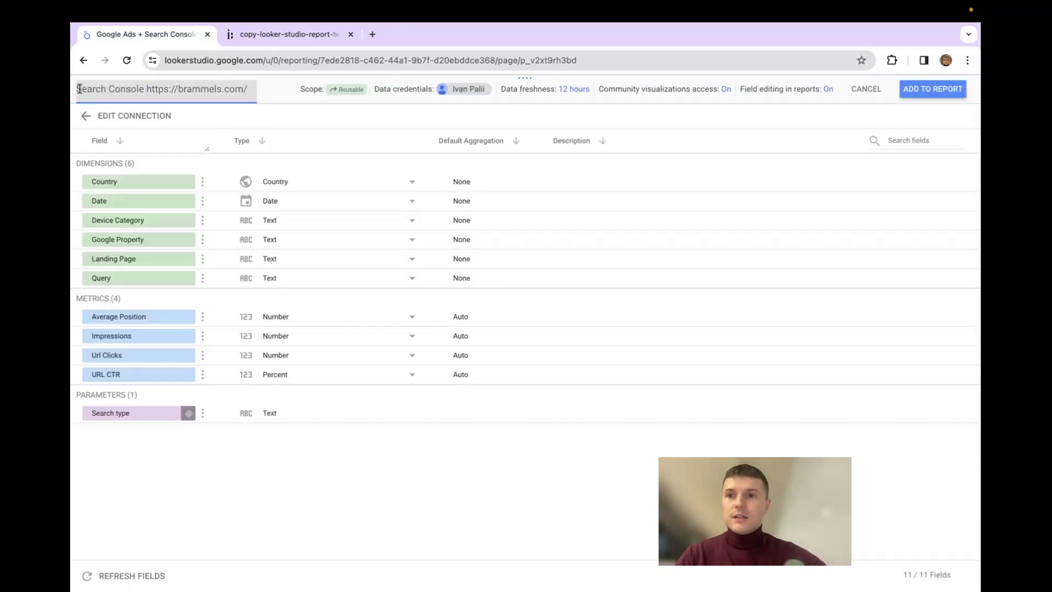
drag(78, 88, 248, 89)
text(икф)
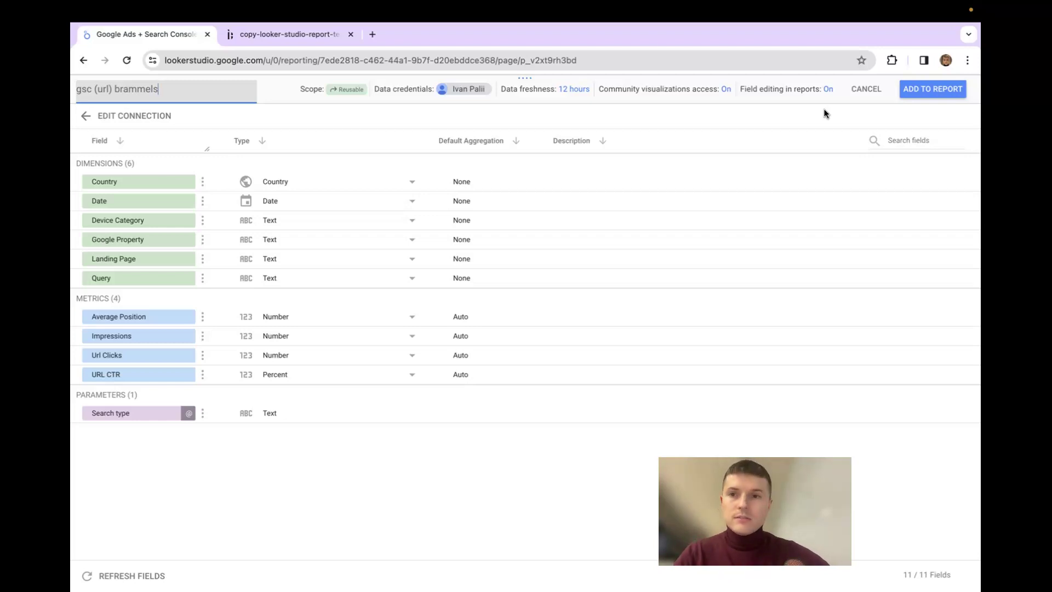
click(933, 90)
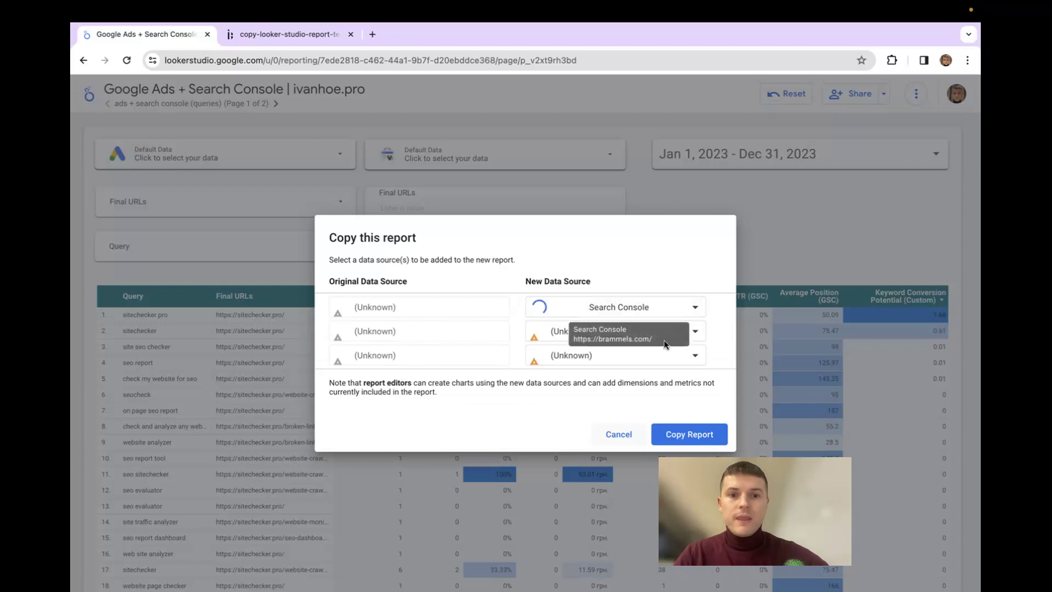
Step: Start creating a data source for the second entry of the copied report with the Search Console connector
click(649, 335)
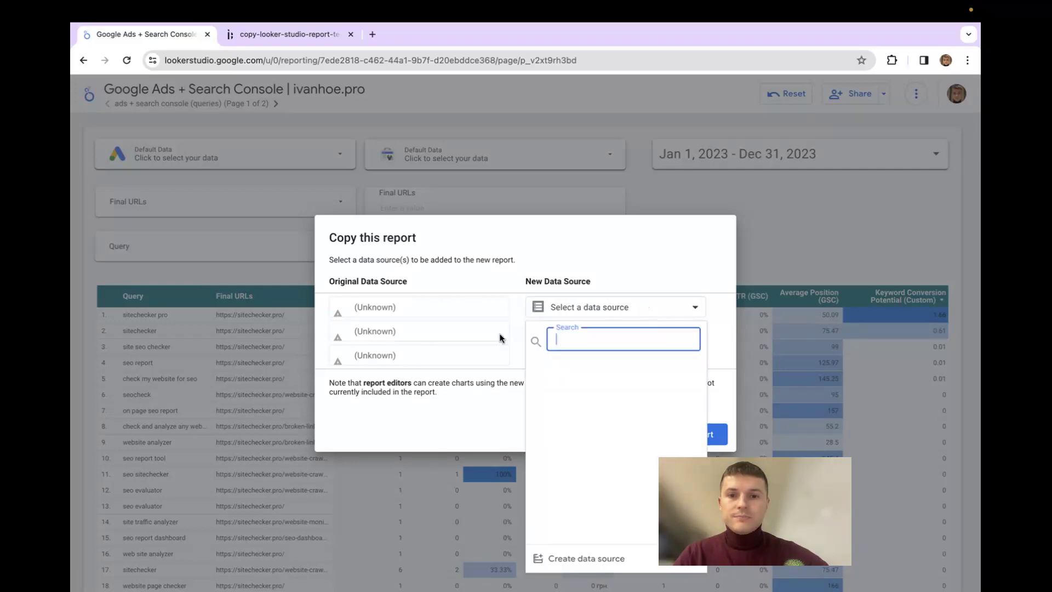
click(582, 554)
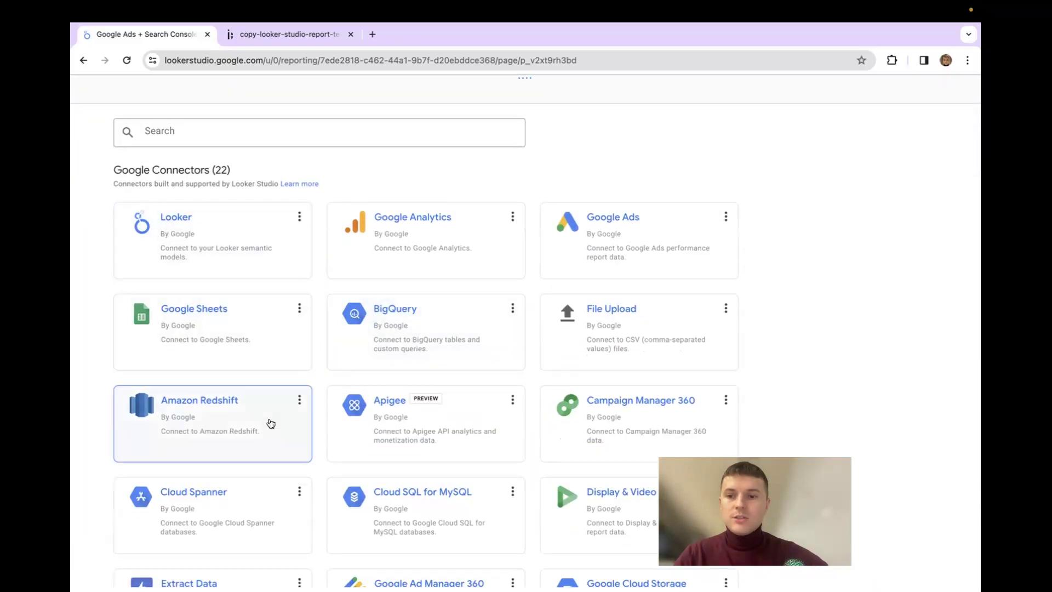
scroll(270, 422, down, 10)
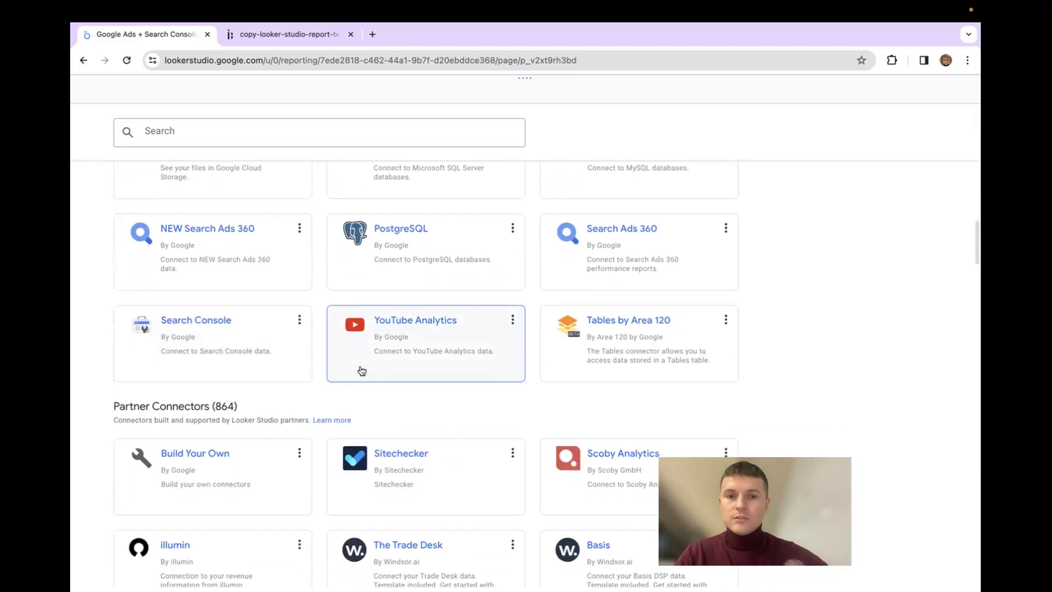
scroll(360, 369, up, 1)
click(230, 357)
click(160, 245)
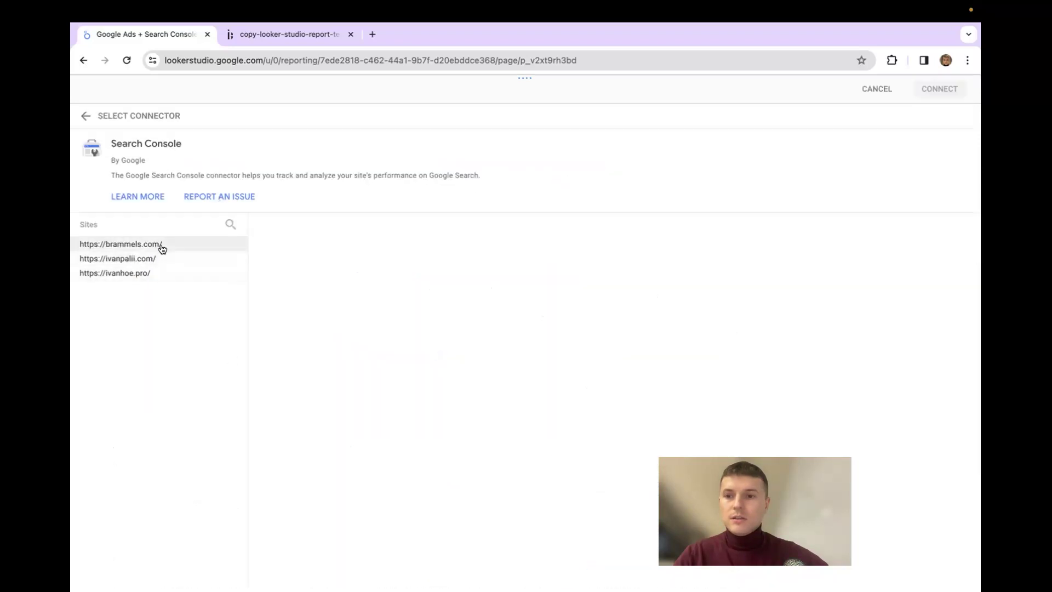
click(308, 246)
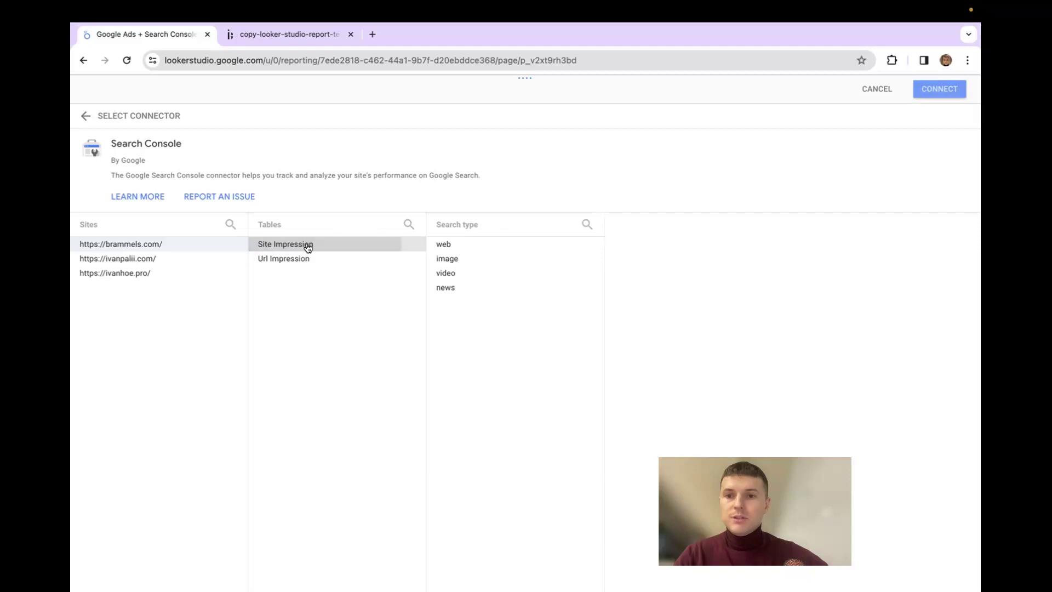
click(275, 35)
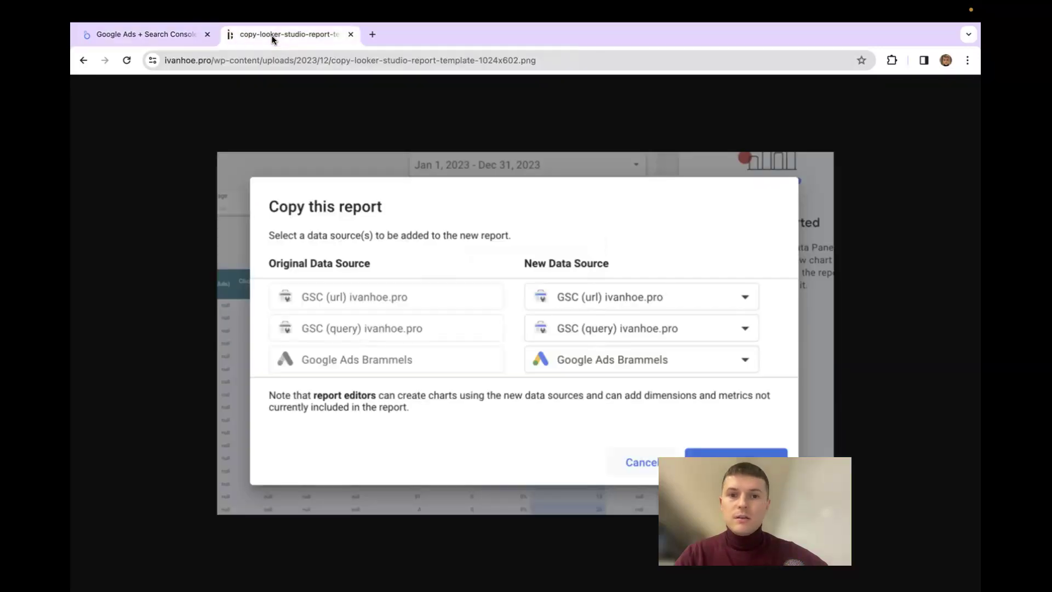
click(146, 35)
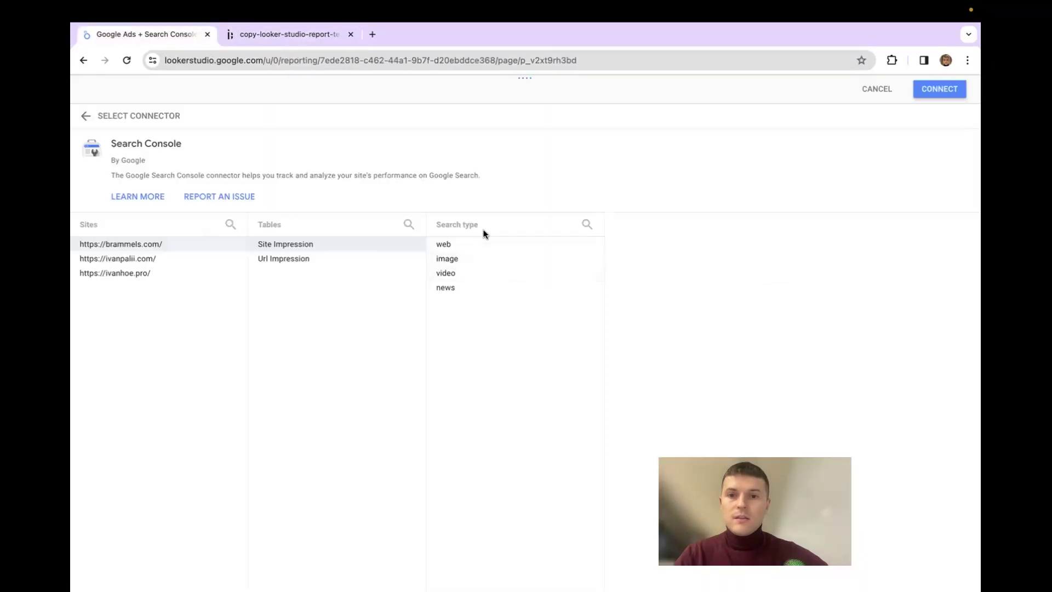
click(530, 243)
click(945, 91)
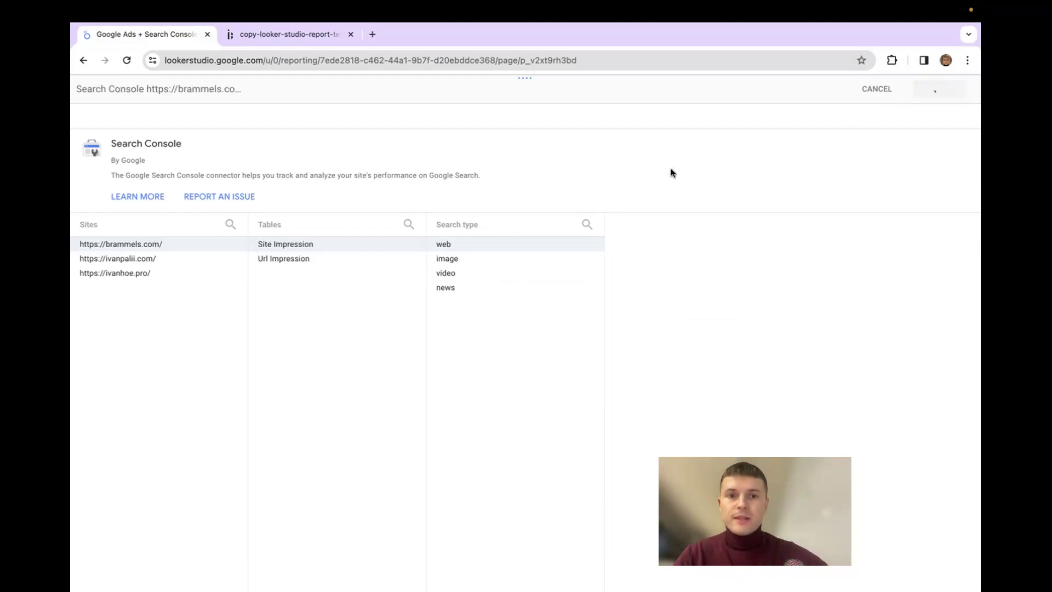
Step: Rename the Search Console data source "gsc (query) brammels" and add it to the report
click(112, 83)
drag(77, 88, 265, 91)
text(gsc (queo)
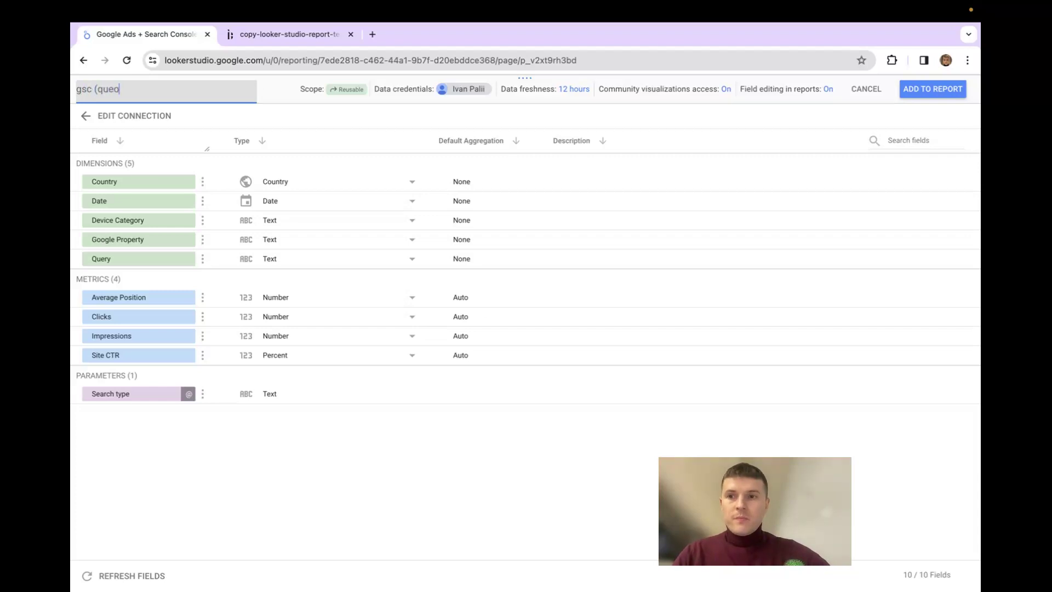
key(BackSpace)
text(ry) brammels)
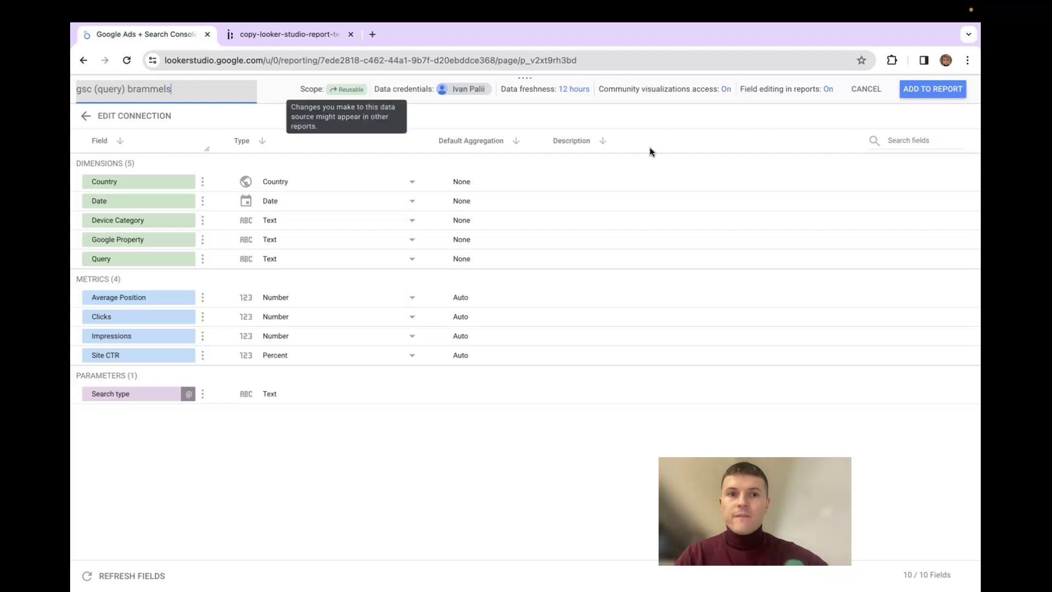
click(925, 94)
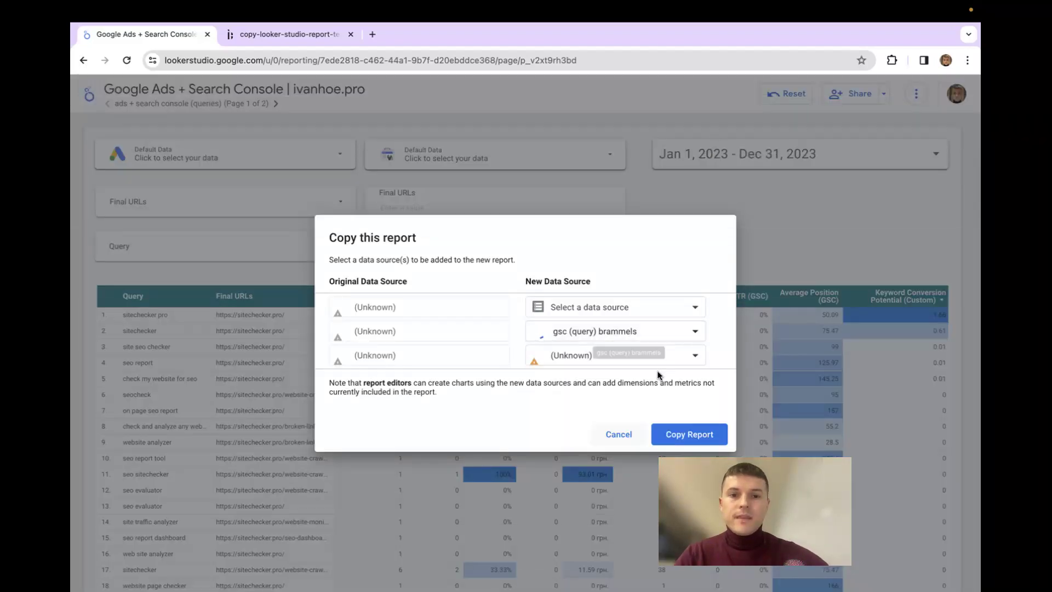
Step: Start creating the third data source with the Google Ads connector and authorize access to the Google Ads account
click(301, 33)
click(148, 42)
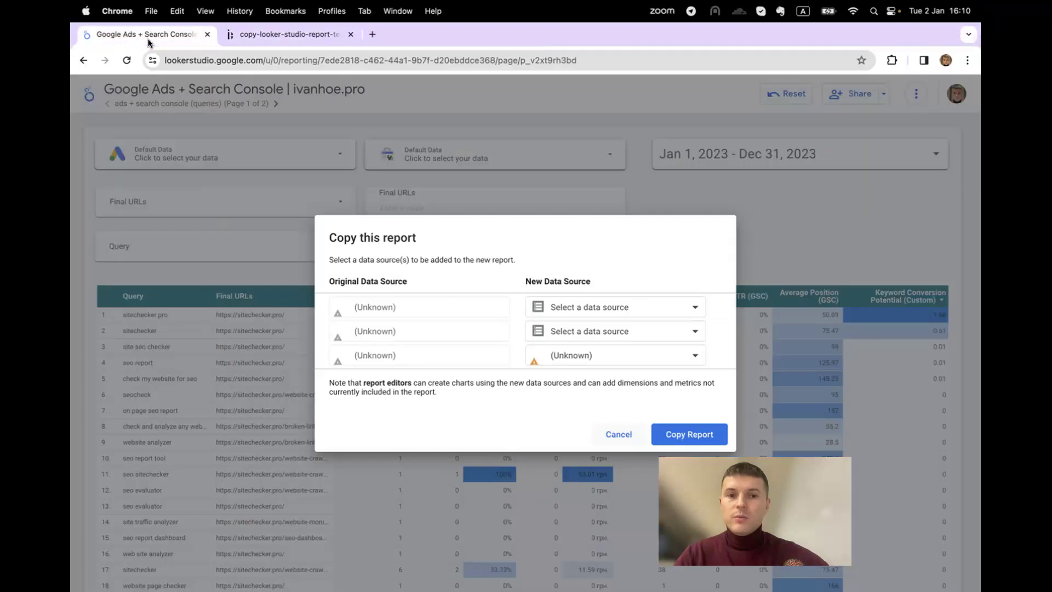
click(646, 355)
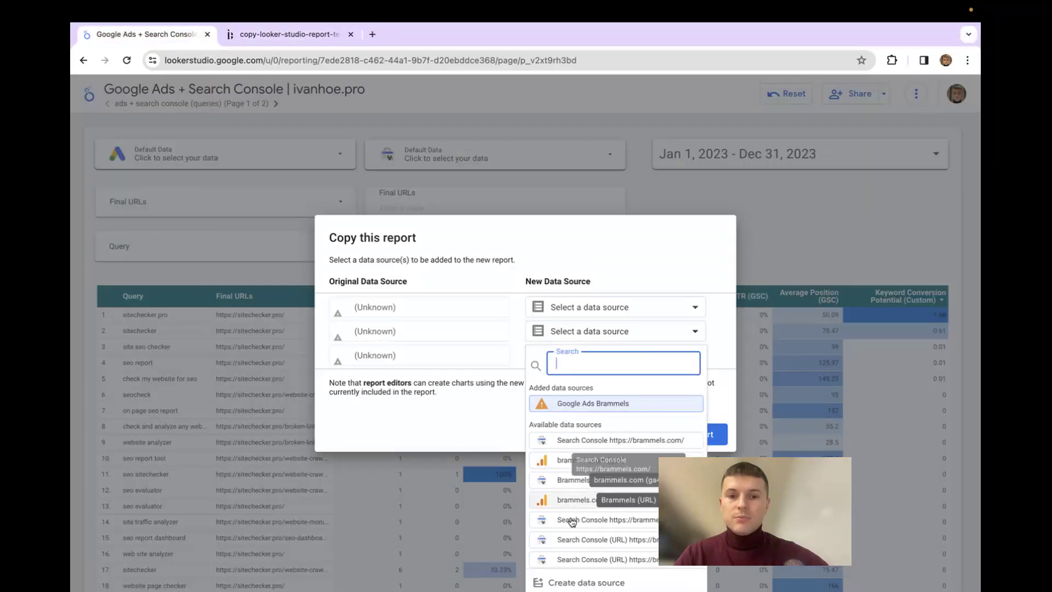
click(587, 582)
scroll(322, 375, down, 4)
scroll(323, 375, down, 6)
scroll(322, 375, up, 10)
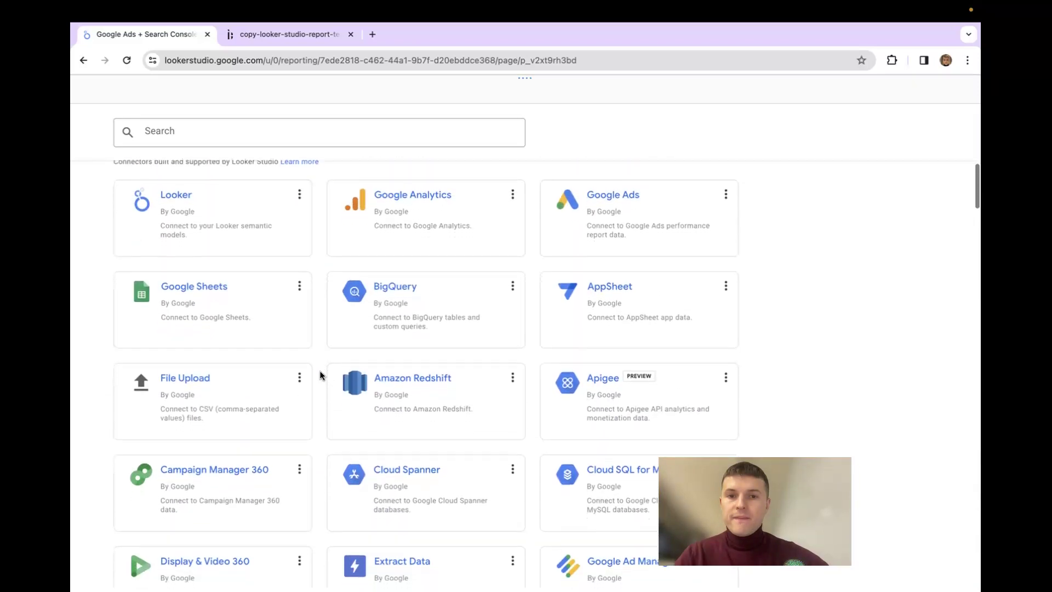
click(591, 230)
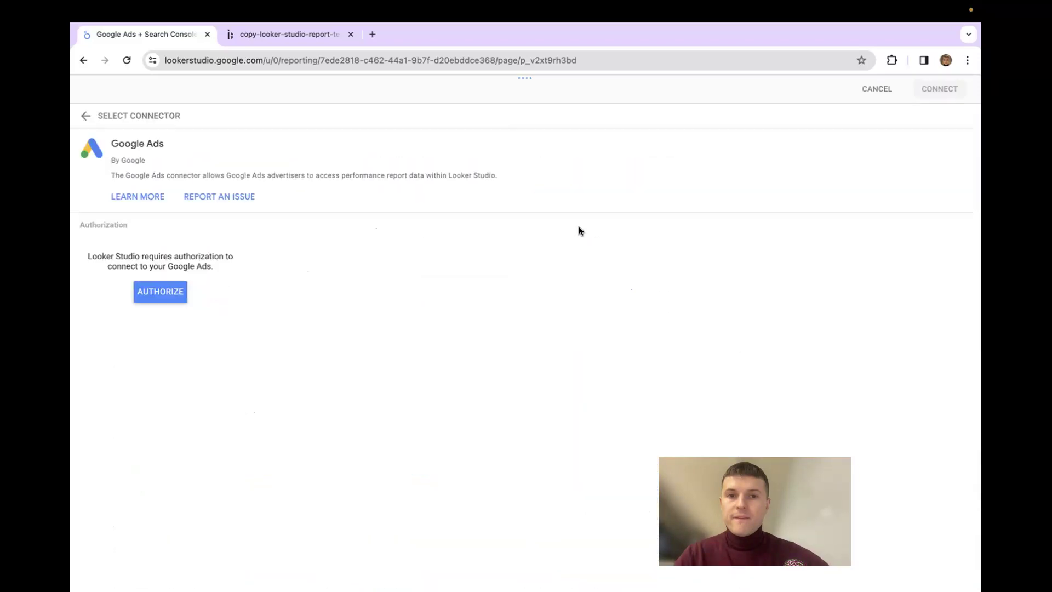
click(166, 291)
click(507, 327)
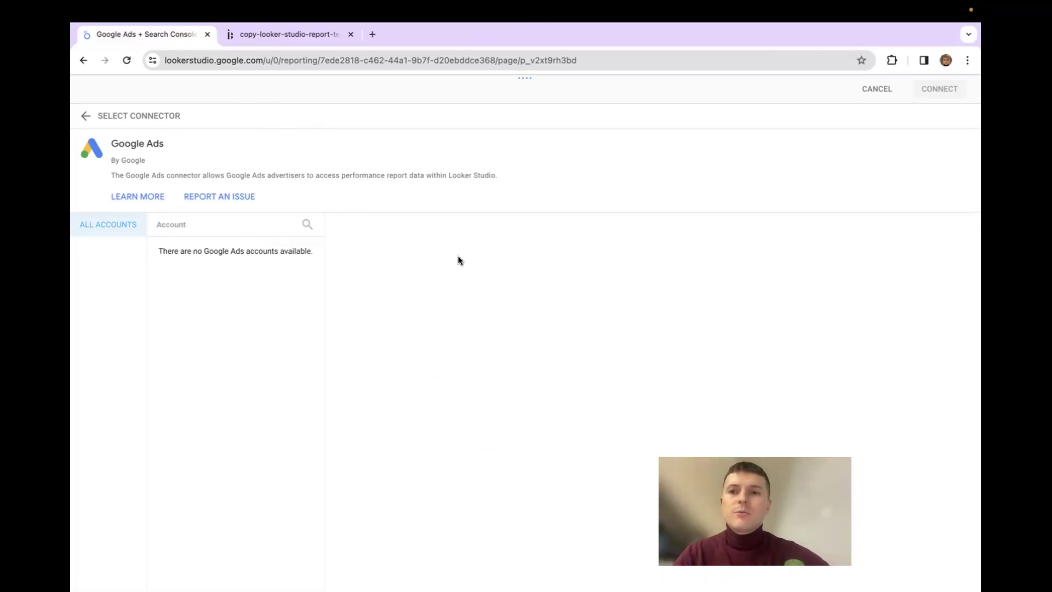
Step: Recheck the three data sources in the example screenshot and cancel the Google Ads connection
click(289, 36)
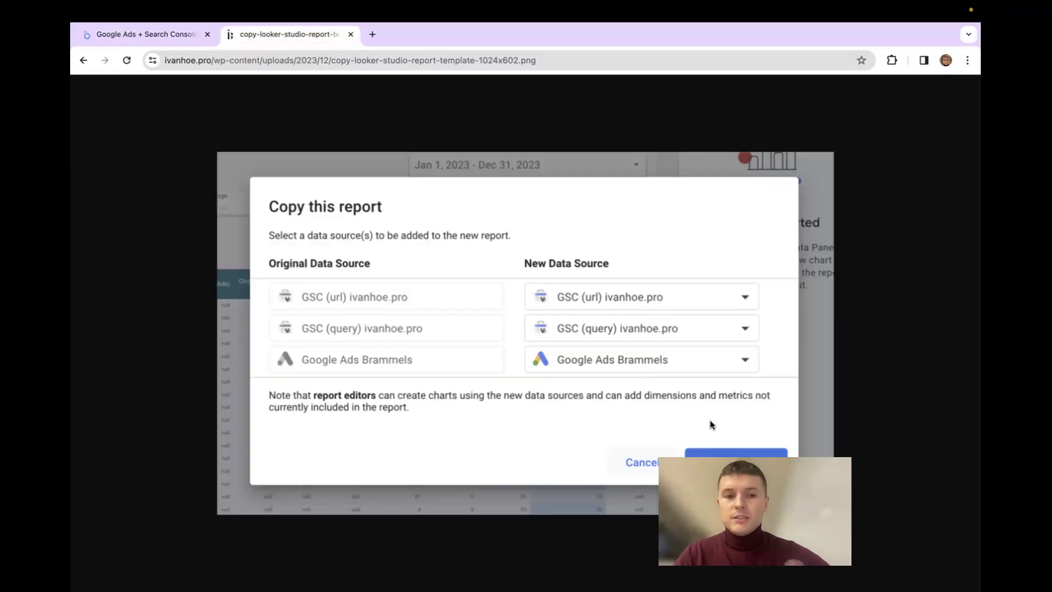
click(158, 36)
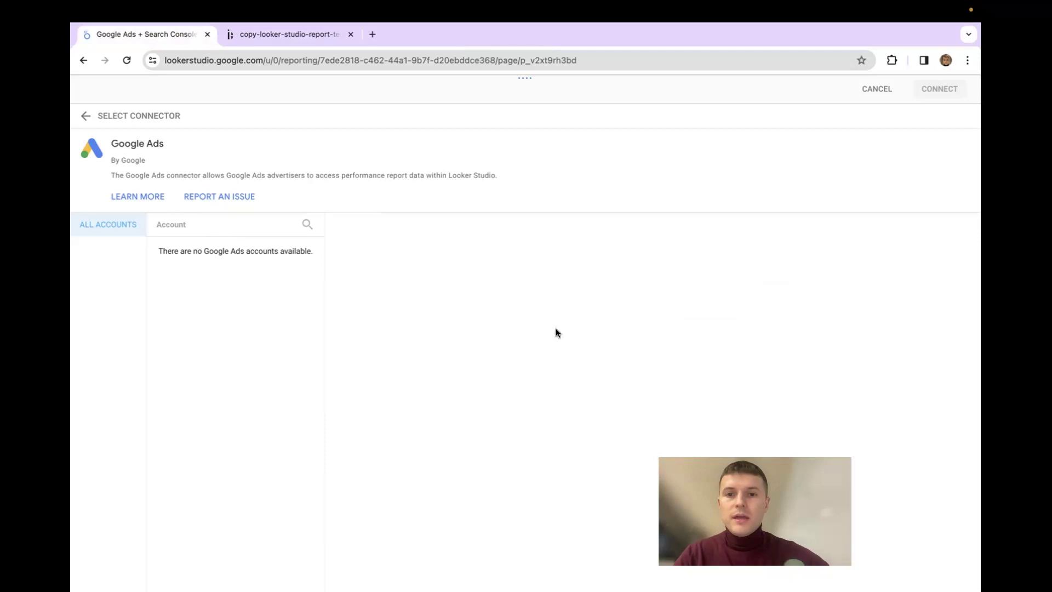
click(867, 92)
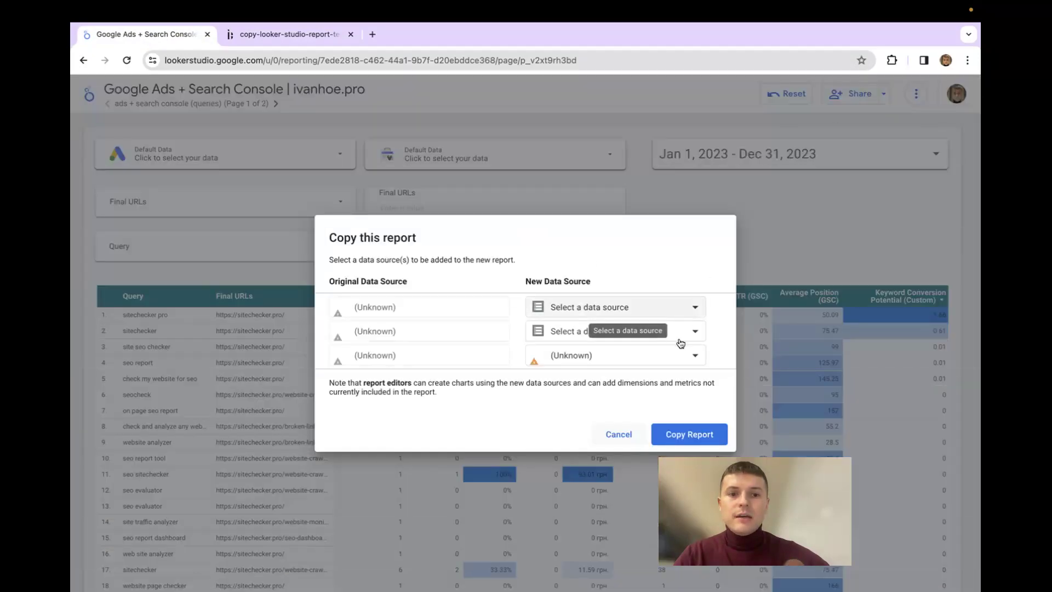